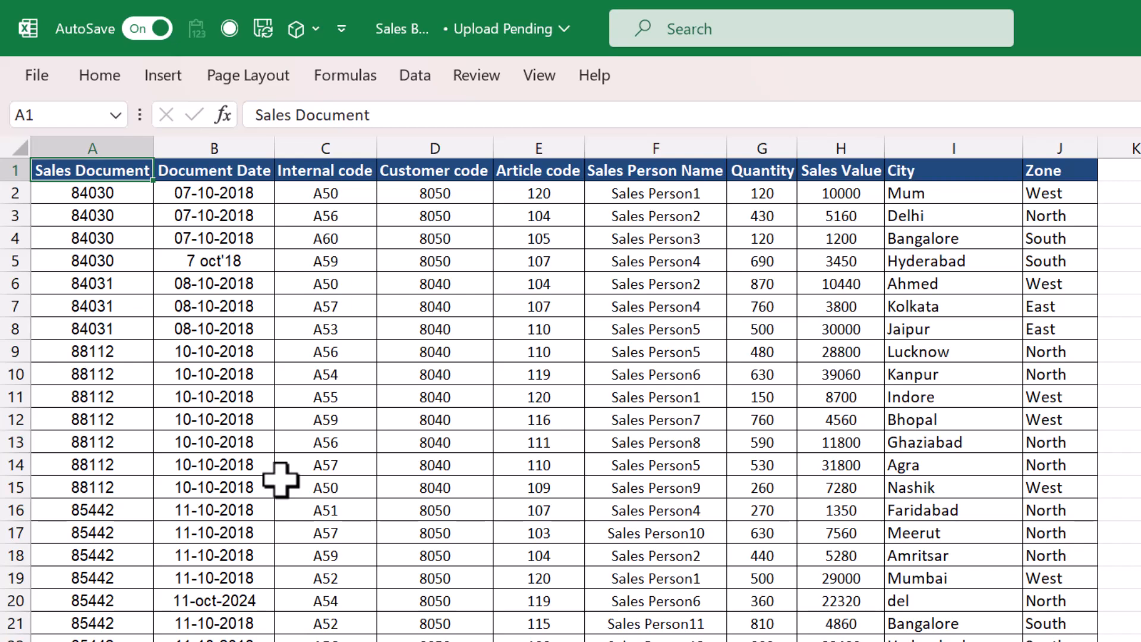
- Turn on filtering, examine the Document Date filter list for inconsistently written dates, and turn filtering off again
{"action": "key", "text": "Right"}
{"action": "key", "text": "alt+Down"}
{"action": "key", "text": "Tab"}
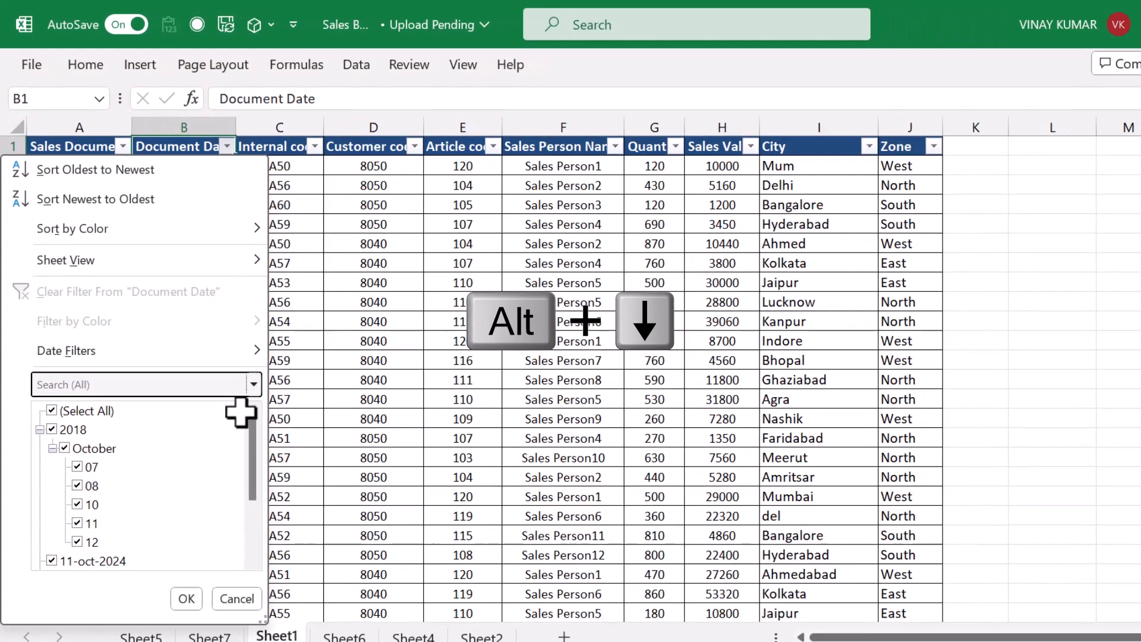
{"action": "key", "text": "Tab"}
{"action": "key", "text": "space"}
{"action": "key", "text": "Down"}
{"action": "key", "text": "Down"}
{"action": "key", "text": "Down"}
{"action": "key", "text": "Down"}
{"action": "key", "text": "Down"}
{"action": "key", "text": "Down"}
{"action": "key", "text": "Down"}
{"action": "key", "text": "Down"}
{"action": "key", "text": "Down"}
{"action": "key", "text": "Down"}
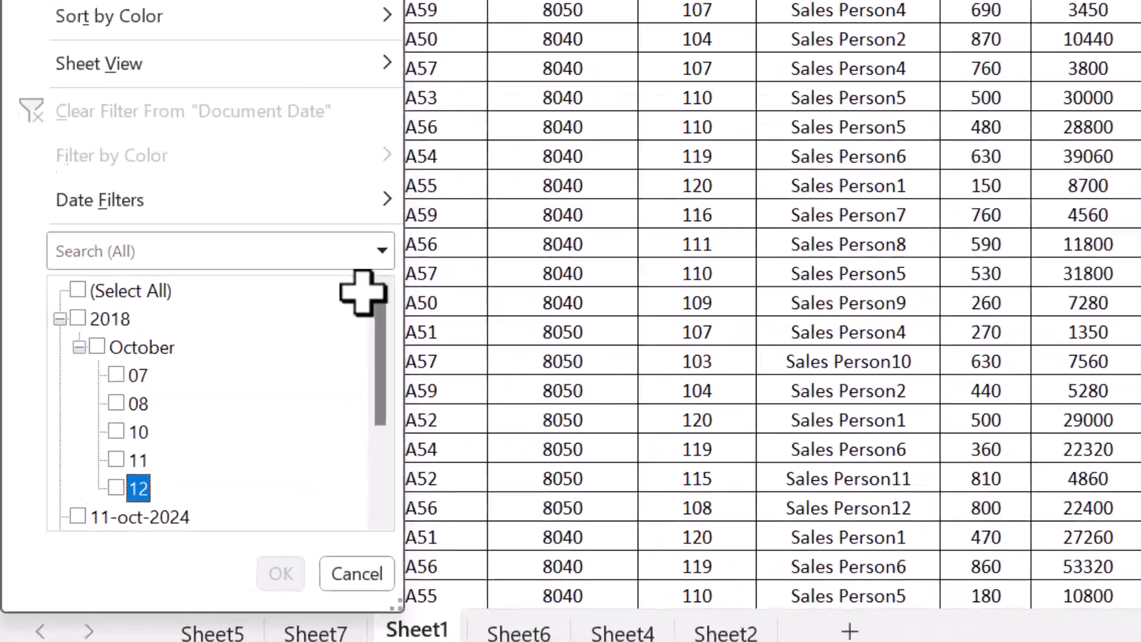
{"action": "key", "text": "Up"}
{"action": "key", "text": "Up"}
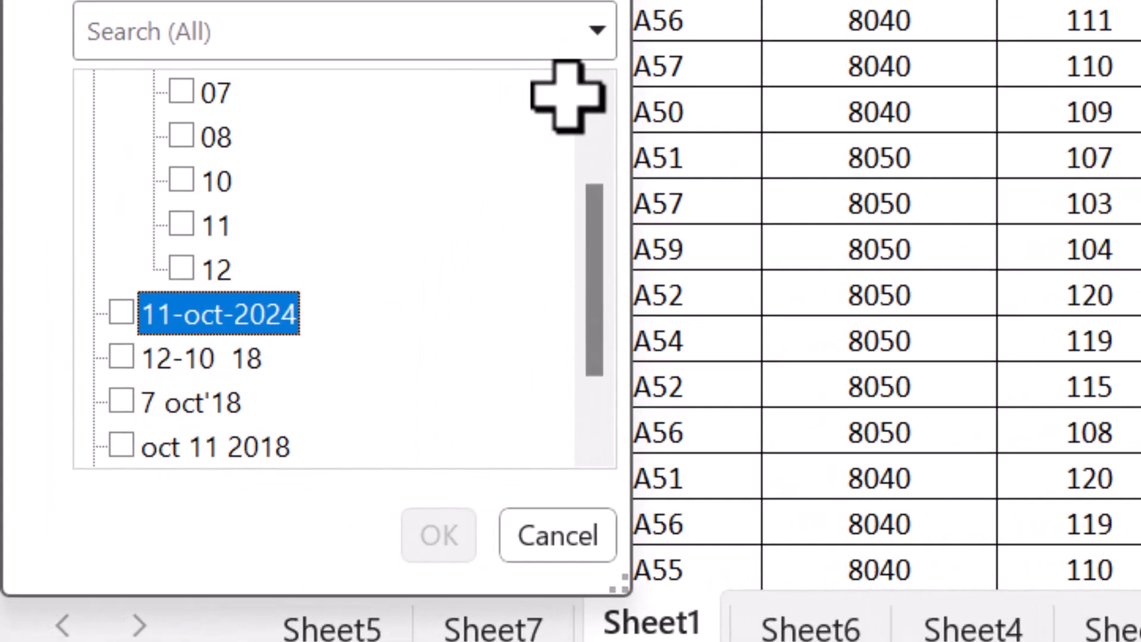
{"action": "key", "text": "Escape"}
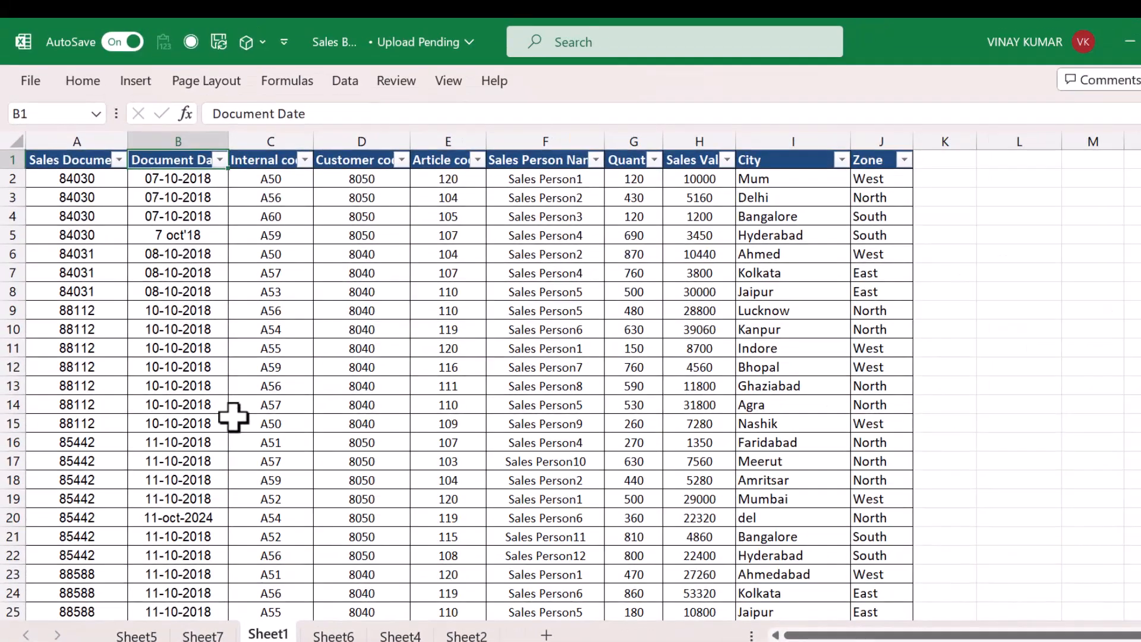
{"action": "key", "text": "ctrl+shift+l"}
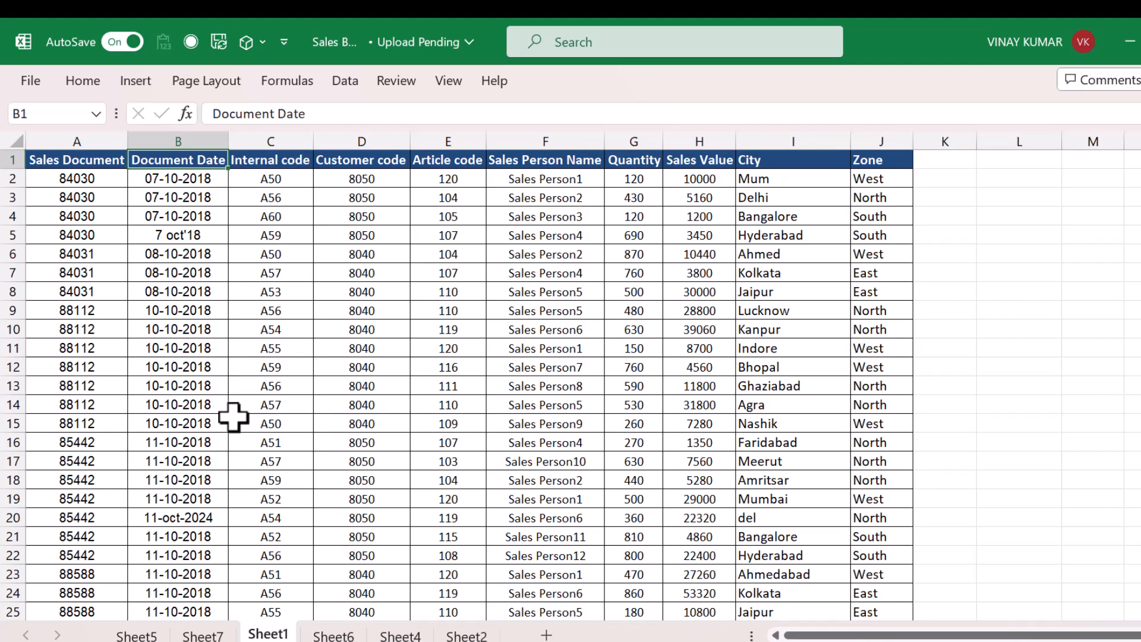
- Copy the whole Document Date column of the sales table, including its header
{"action": "key", "text": "ctrl+shift+Down"}
{"action": "key", "text": "ctrl+Up"}
{"action": "key", "text": "Down"}
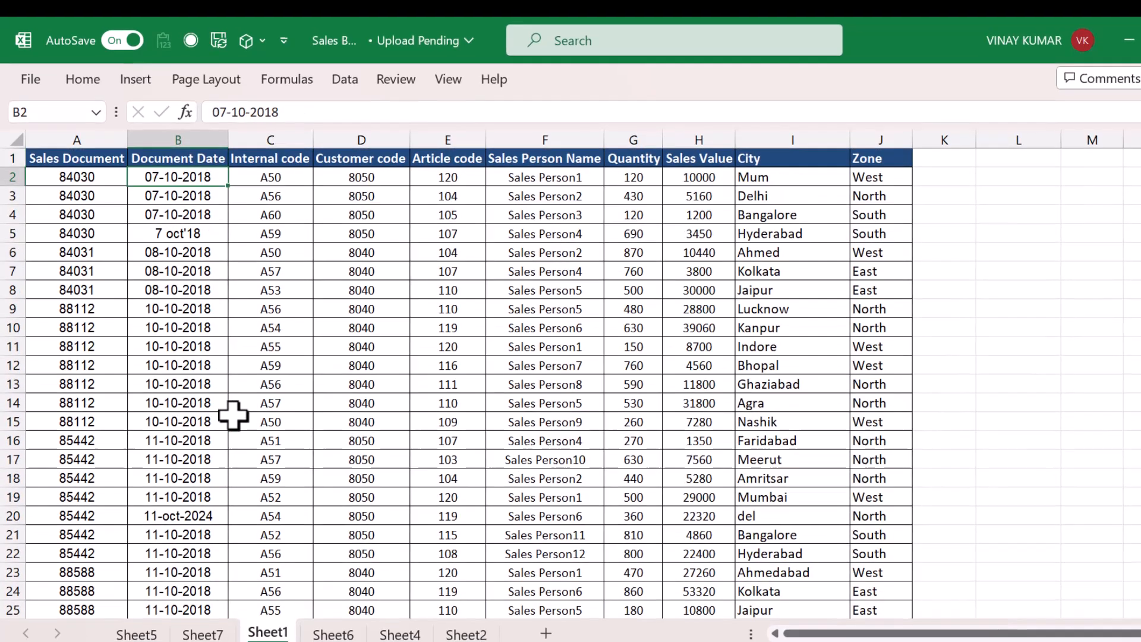
{"action": "key", "text": "Up"}
{"action": "key", "text": "ctrl+shift+Down"}
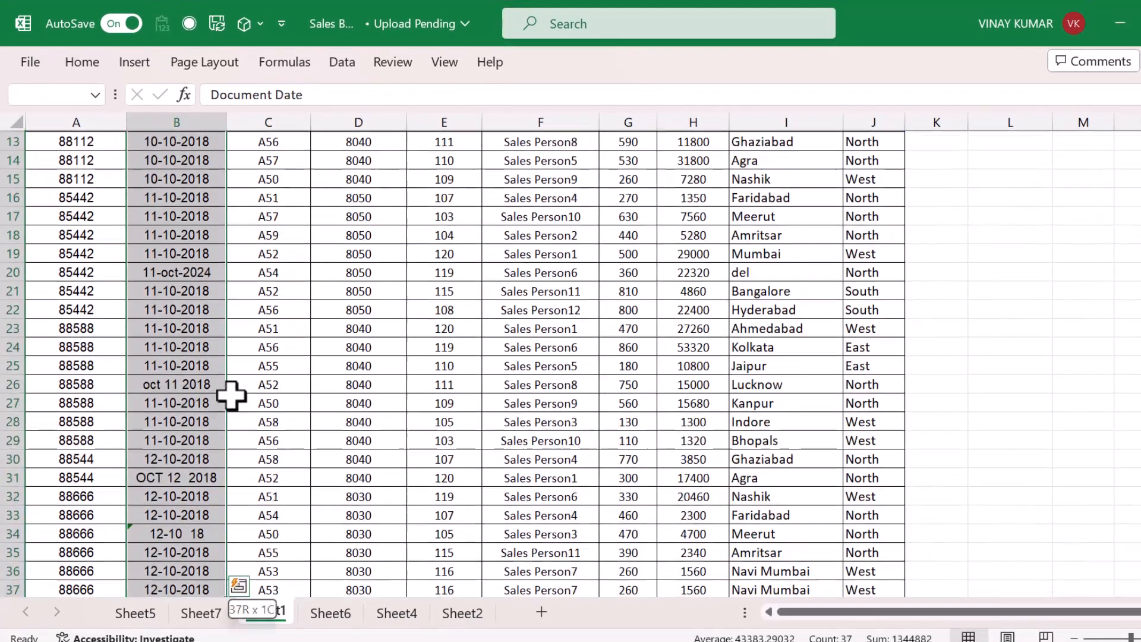
{"action": "key", "text": "ctrl+c"}
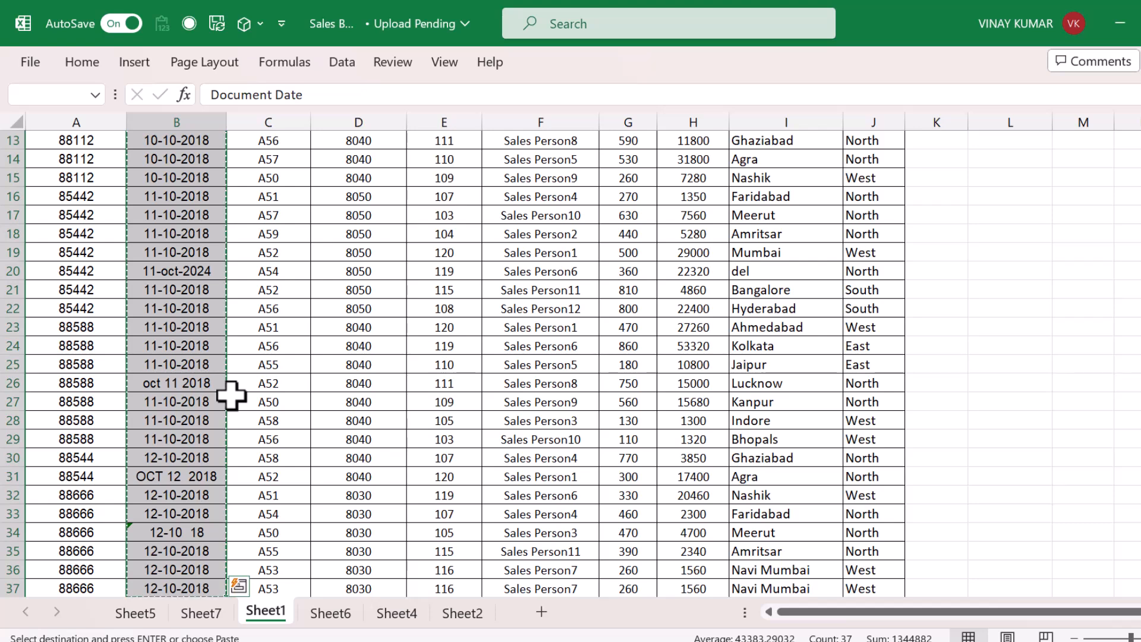
- Paste the copied dates at C1 of a new sheet and autofit the column width
{"action": "left_click", "coordinate": [542, 611]}
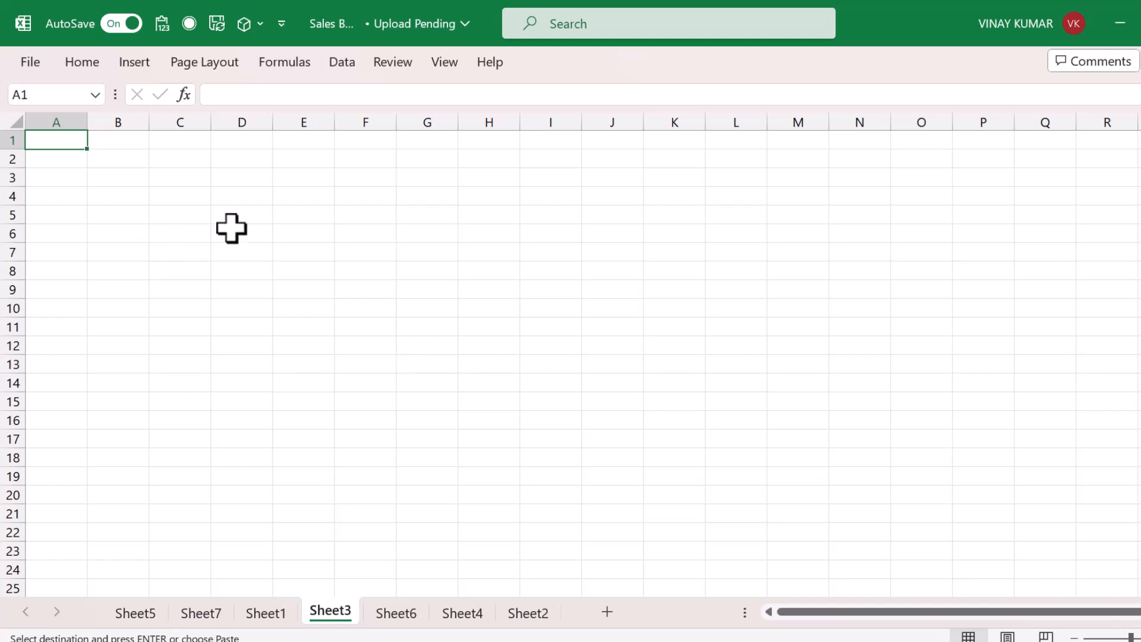
{"action": "key", "text": "Right"}
{"action": "key", "text": "Right"}
{"action": "key", "text": "ctrl+v"}
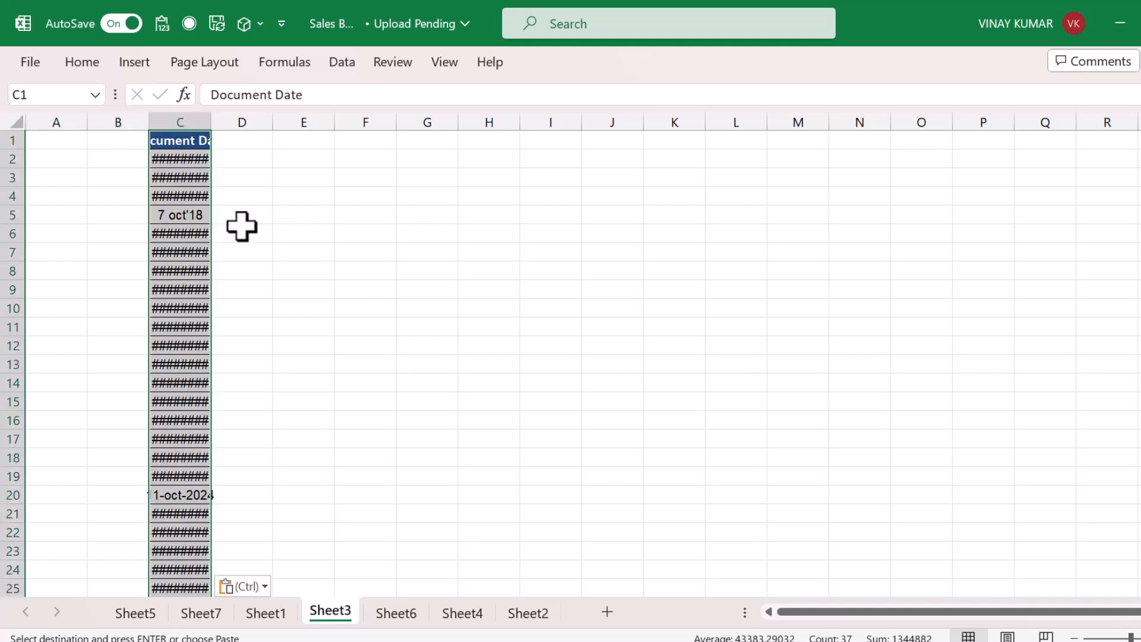
{"action": "key", "text": "alt+h"}
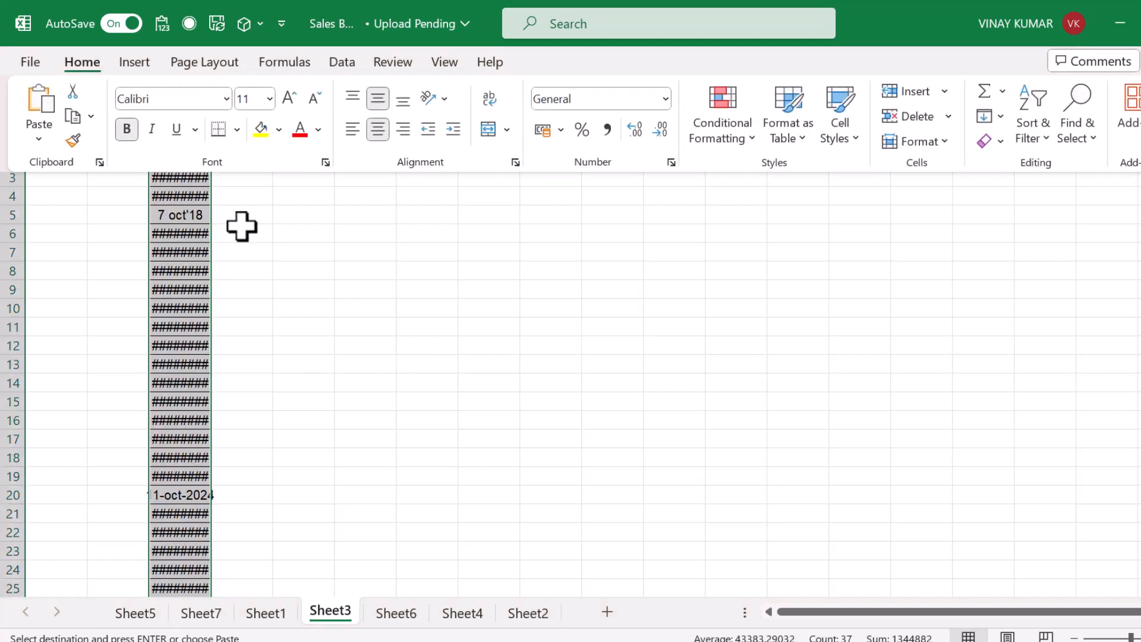
{"action": "key", "text": "o"}
{"action": "key", "text": "i"}
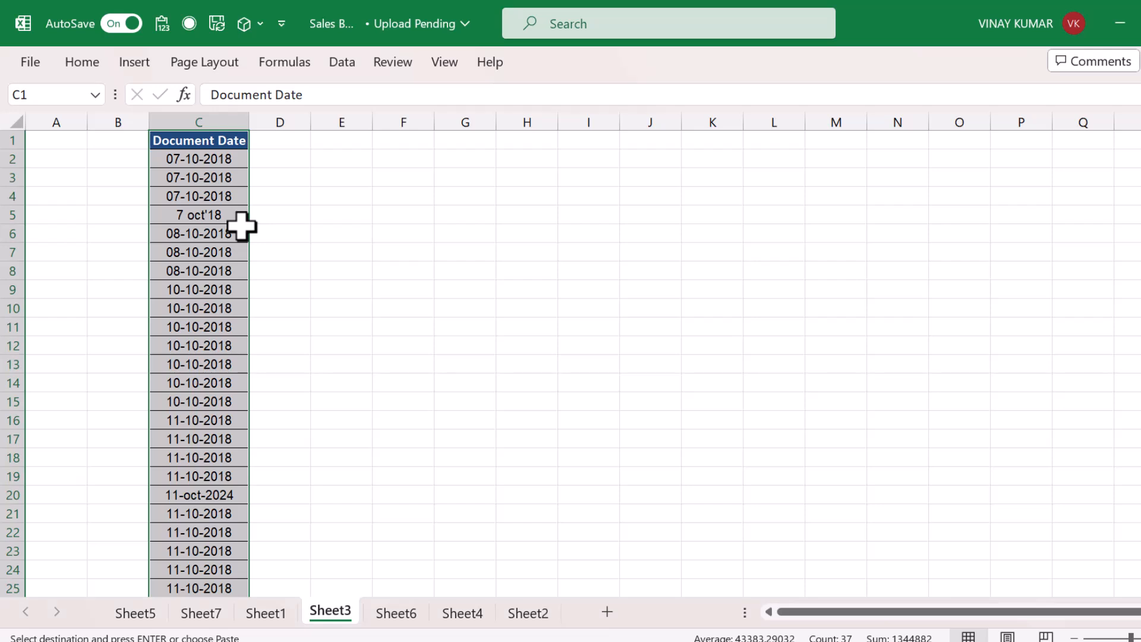
- Remove duplicates from the pasted Document Date list, treating the first row as a header
{"action": "key", "text": "Up"}
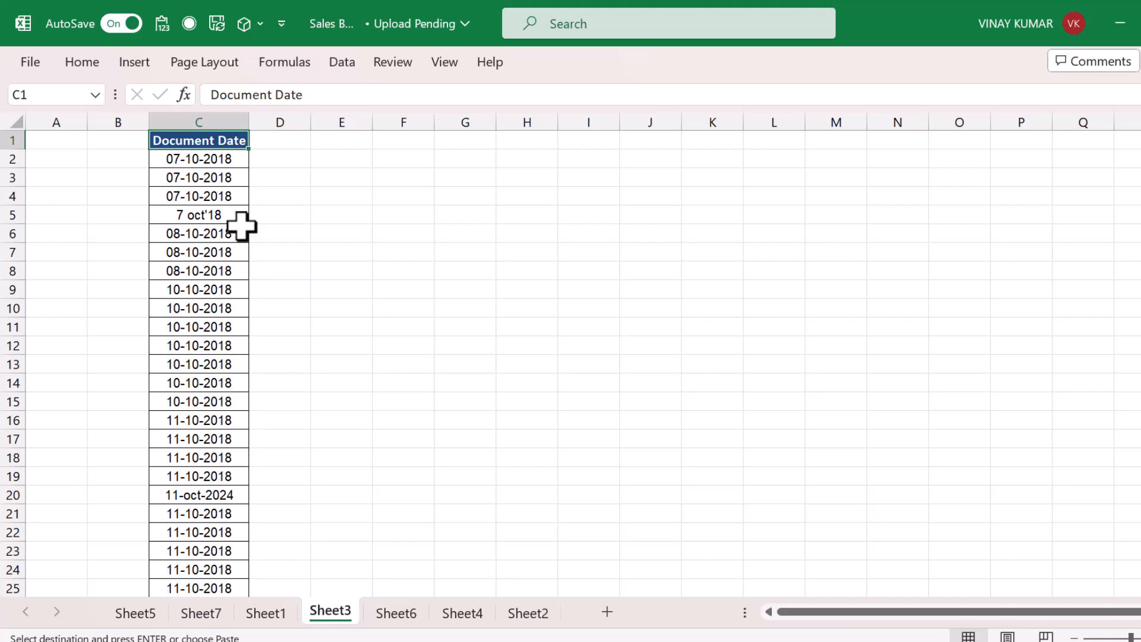
{"action": "key", "text": "shift+Down"}
{"action": "key", "text": "shift+Down"}
{"action": "key", "text": "shift+Down"}
{"action": "key", "text": "shift+Down"}
{"action": "key", "text": "shift+Down"}
{"action": "key", "text": "shift+Down"}
{"action": "key", "text": "shift+Down"}
{"action": "key", "text": "shift+Down"}
{"action": "key", "text": "shift+Down"}
{"action": "key", "text": "shift+Down"}
{"action": "key", "text": "shift+Down"}
{"action": "key", "text": "shift+Down"}
{"action": "key", "text": "shift+Down"}
{"action": "key", "text": "shift+Down"}
{"action": "key", "text": "shift+Down"}
{"action": "key", "text": "shift+Down"}
{"action": "key", "text": "shift+Down"}
{"action": "key", "text": "shift+Down"}
{"action": "key", "text": "shift+Down"}
{"action": "key", "text": "shift+Down"}
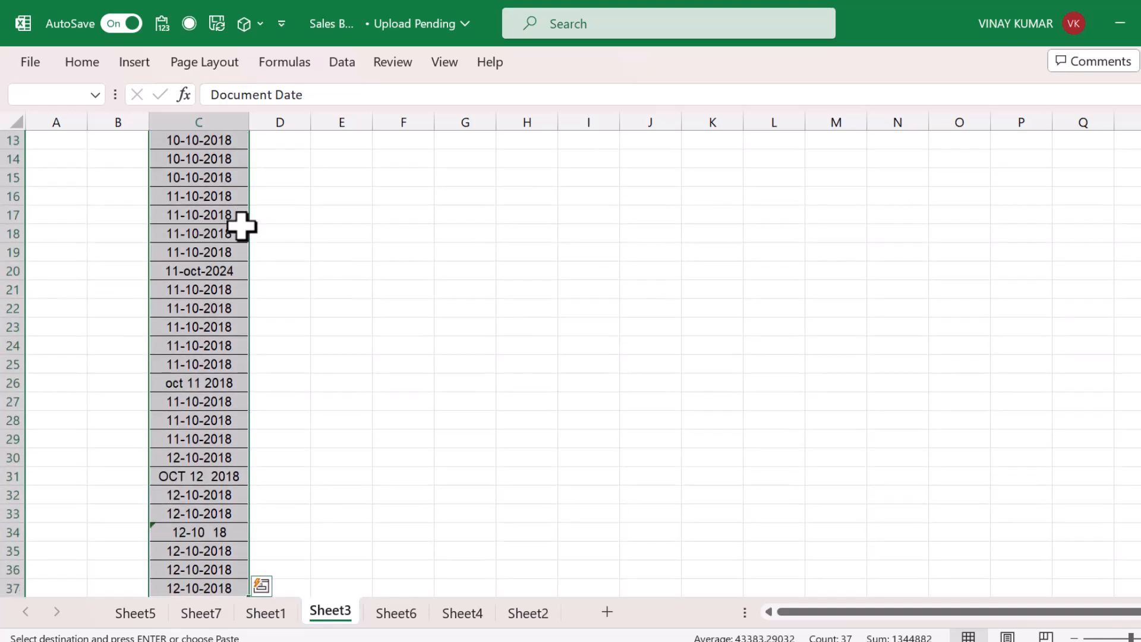
{"action": "key", "text": "alt+a"}
{"action": "key", "text": "m"}
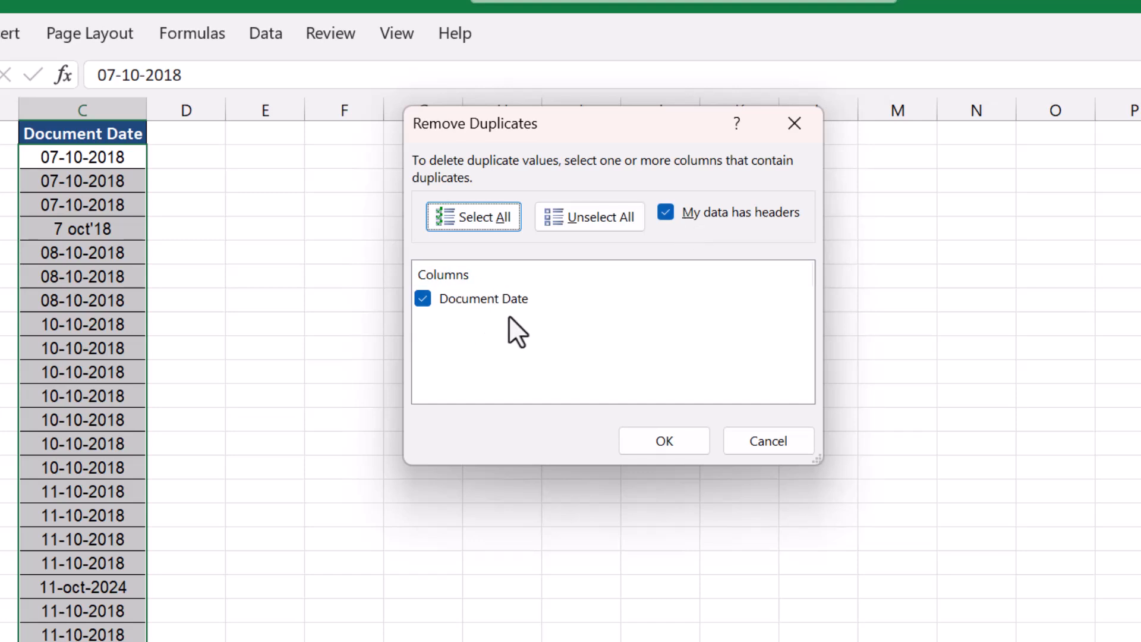
{"action": "left_click", "coordinate": [663, 451]}
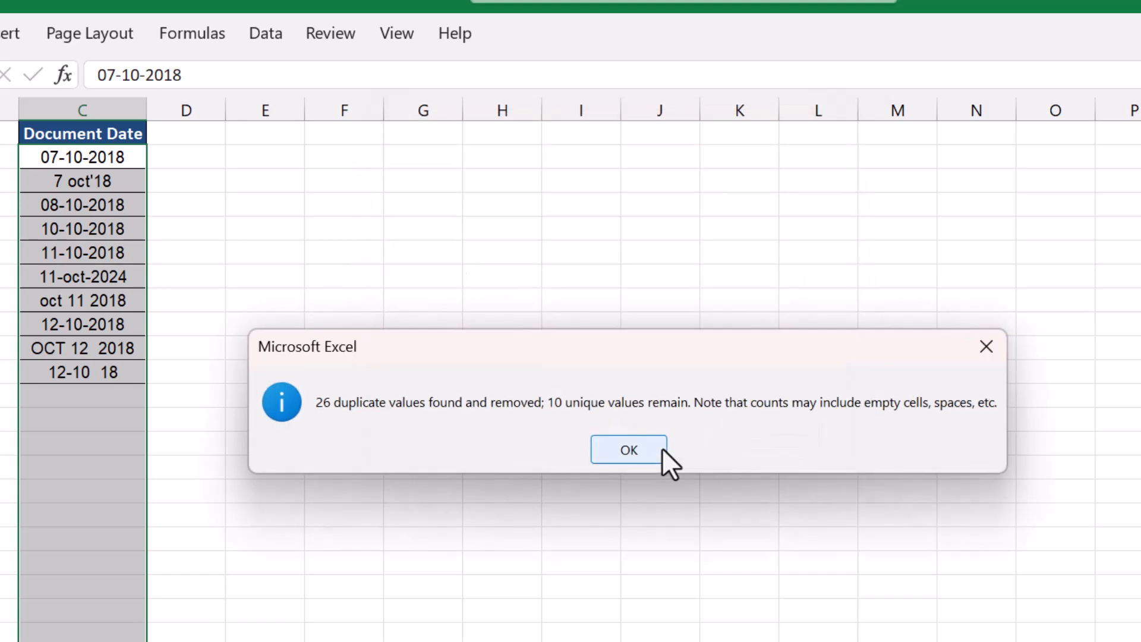
{"action": "left_click", "coordinate": [613, 449]}
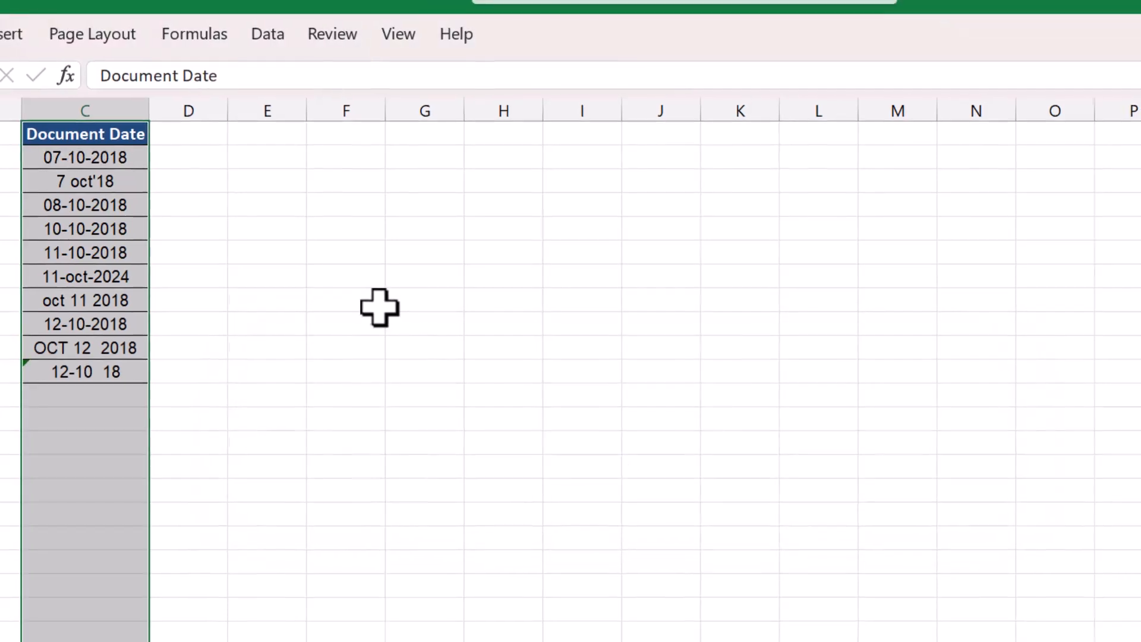
- Copy the unique dates in C2:C11 to column D starting at D2 and autofit column D
{"action": "key", "text": "ctrl+a"}
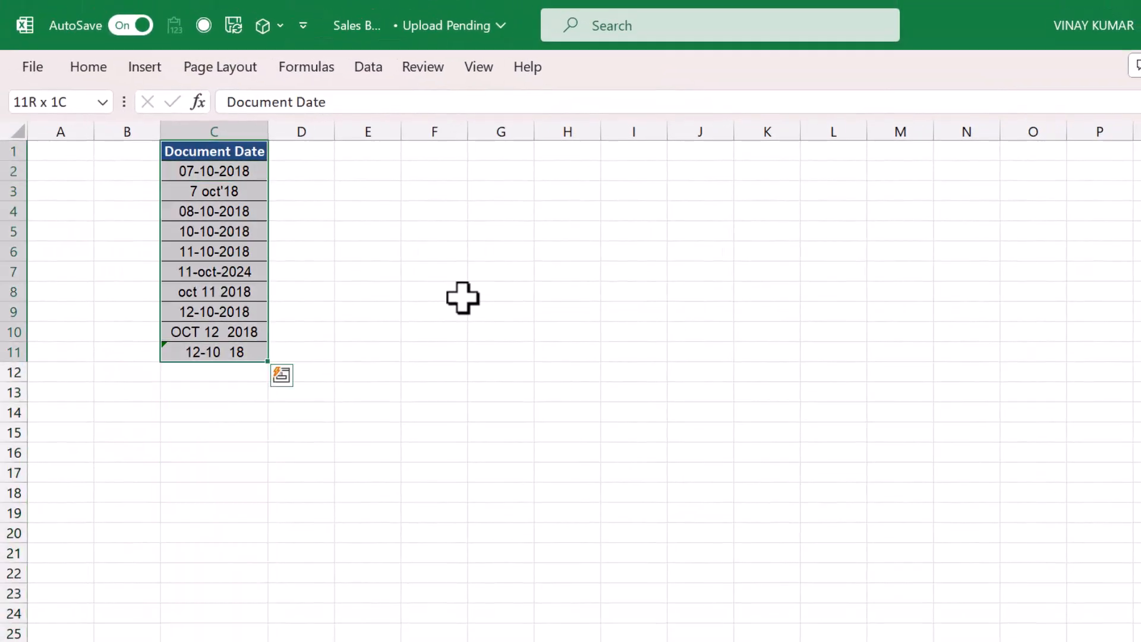
{"action": "key", "text": "Down"}
{"action": "key", "text": "ctrl+shift+Down"}
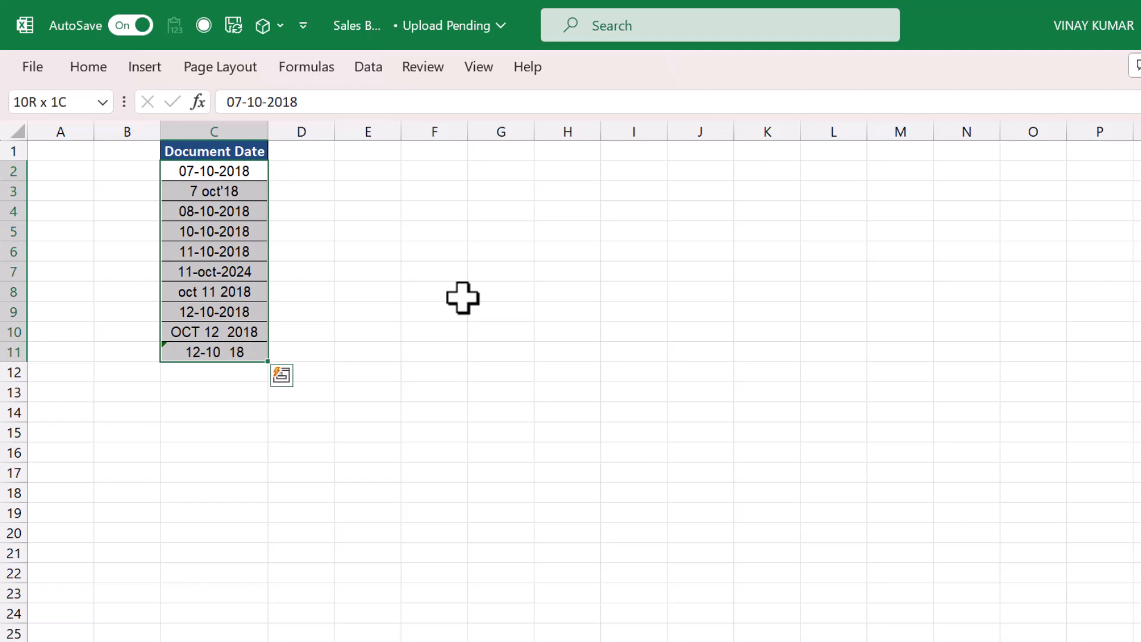
{"action": "key", "text": "ctrl+c"}
{"action": "key", "text": "Right"}
{"action": "key", "text": "Return"}
{"action": "key", "text": "alt+h"}
{"action": "key", "text": "o"}
{"action": "key", "text": "i"}
- Replace the entry in D3 with the date 07-10-2018 copied from D2
{"action": "key", "text": "Right"}
{"action": "key", "text": "Left"}
{"action": "key", "text": "Right"}
{"action": "key", "text": "Left"}
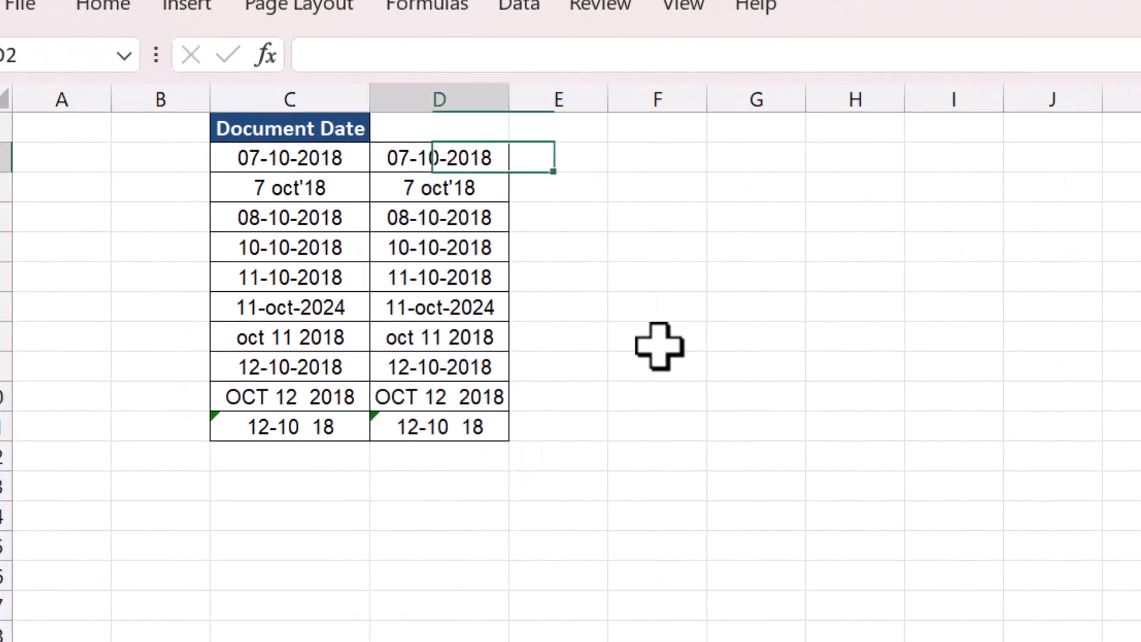
{"action": "key", "text": "Down"}
{"action": "key", "text": "Up"}
{"action": "key", "text": "Left"}
{"action": "key", "text": "Right"}
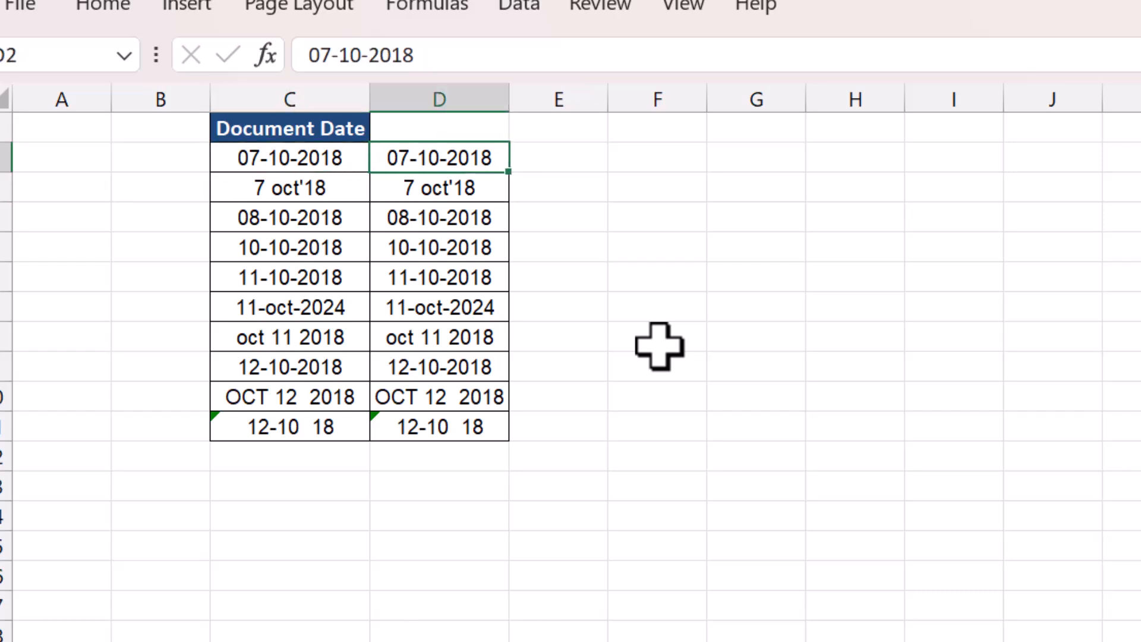
{"action": "key", "text": "ctrl+c"}
{"action": "key", "text": "Down"}
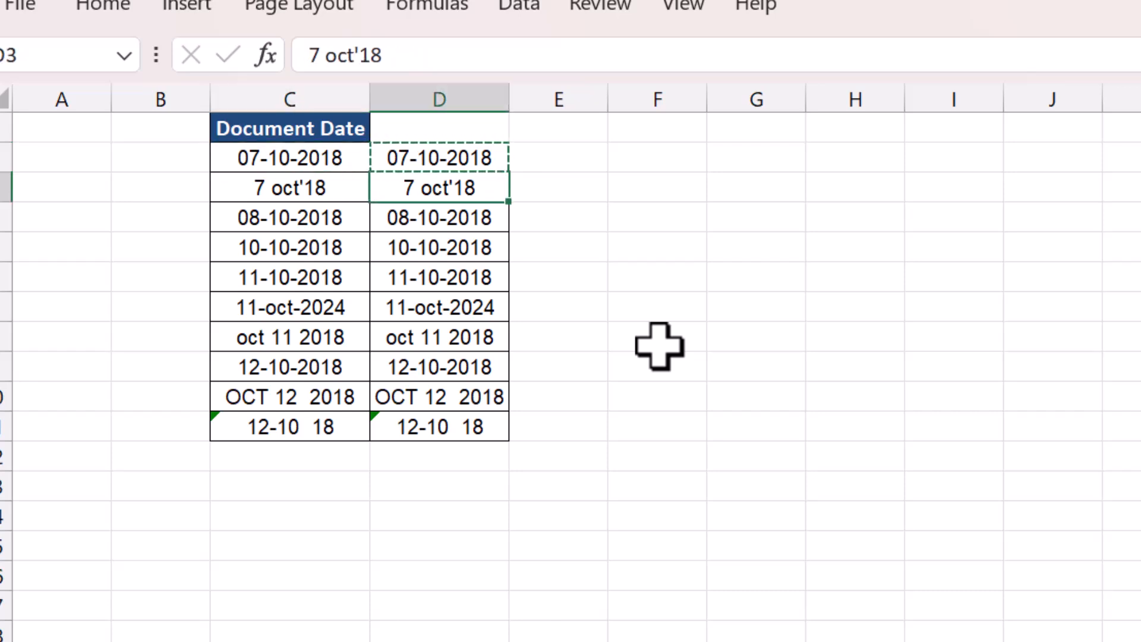
{"action": "key", "text": "ctrl+v"}
- Replace the entry in D7 with the date 11-10-2018 copied from D6
{"action": "key", "text": "Left"}
{"action": "key", "text": "Down"}
{"action": "key", "text": "Down"}
{"action": "key", "text": "Down"}
{"action": "key", "text": "Down"}
{"action": "key", "text": "Right"}
{"action": "key", "text": "Left"}
{"action": "key", "text": "Right"}
{"action": "key", "text": "Up"}
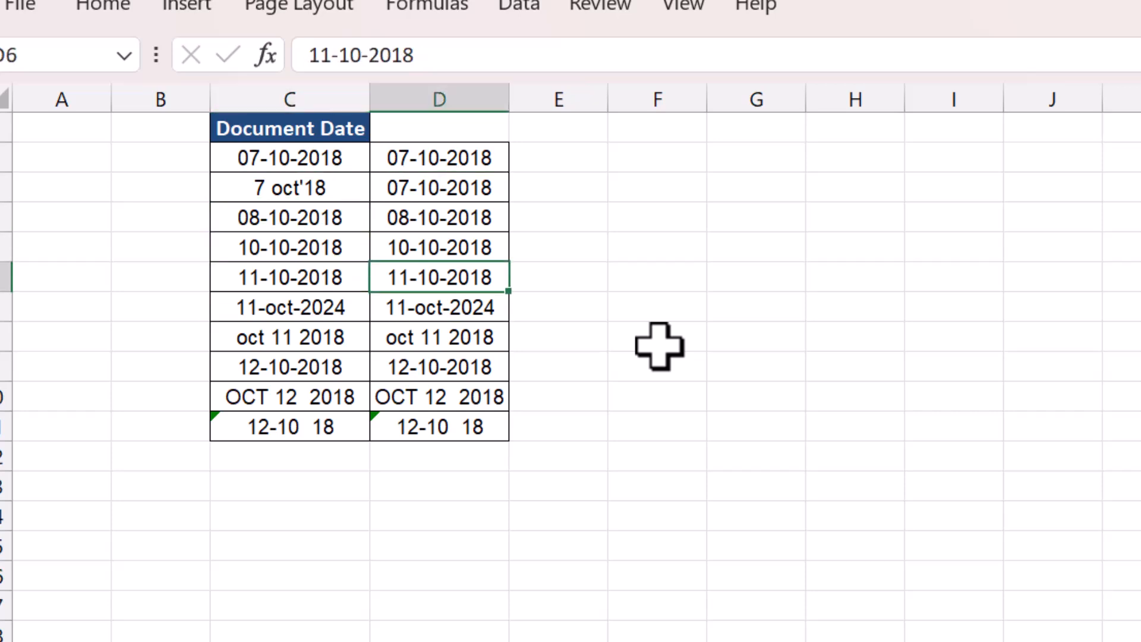
{"action": "key", "text": "ctrl+c"}
{"action": "key", "text": "Down"}
{"action": "key", "text": "ctrl+v"}
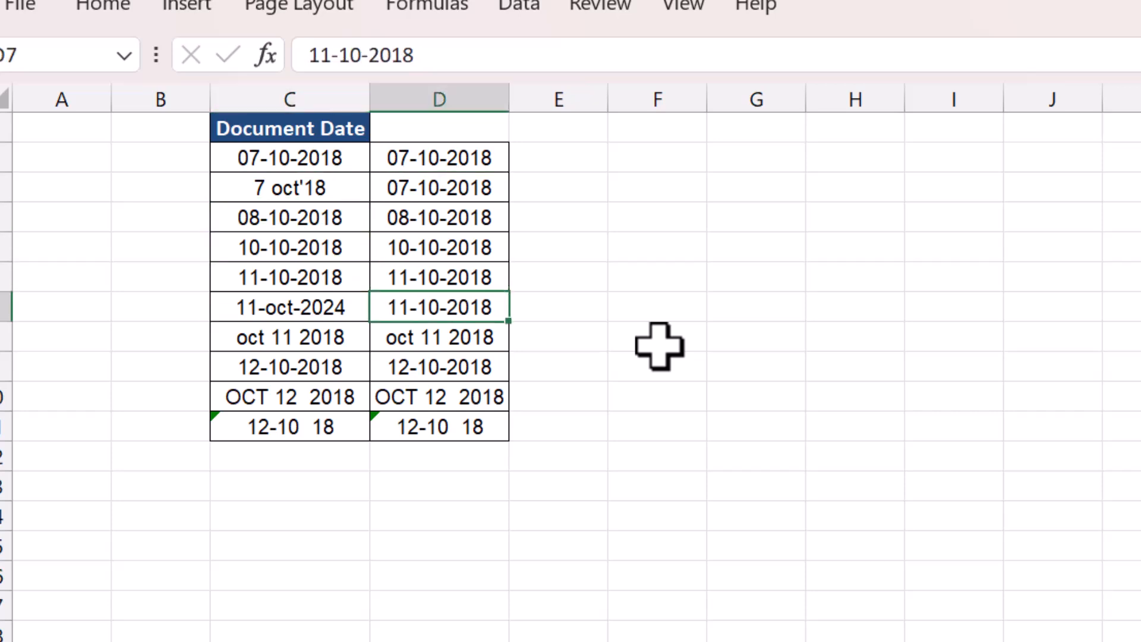
- Replace the entry in D8 with the date 11-10-2018 copied from D7
{"action": "key", "text": "Down"}
{"action": "key", "text": "Left"}
{"action": "key", "text": "Right"}
{"action": "key", "text": "Up"}
{"action": "key", "text": "ctrl+c"}
{"action": "key", "text": "Down"}
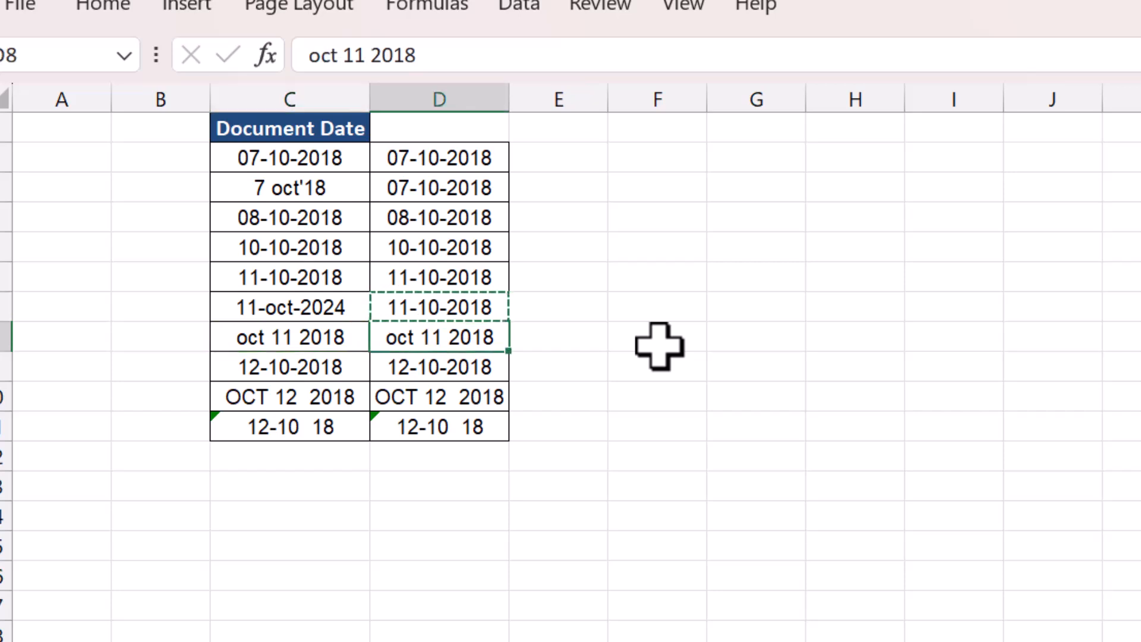
{"action": "key", "text": "ctrl+v"}
- Replace the entry in D10 with the date 12-10-2018 copied from D9
{"action": "key", "text": "Down"}
{"action": "key", "text": "Left"}
{"action": "key", "text": "Right"}
{"action": "key", "text": "ctrl+c"}
{"action": "key", "text": "Down"}
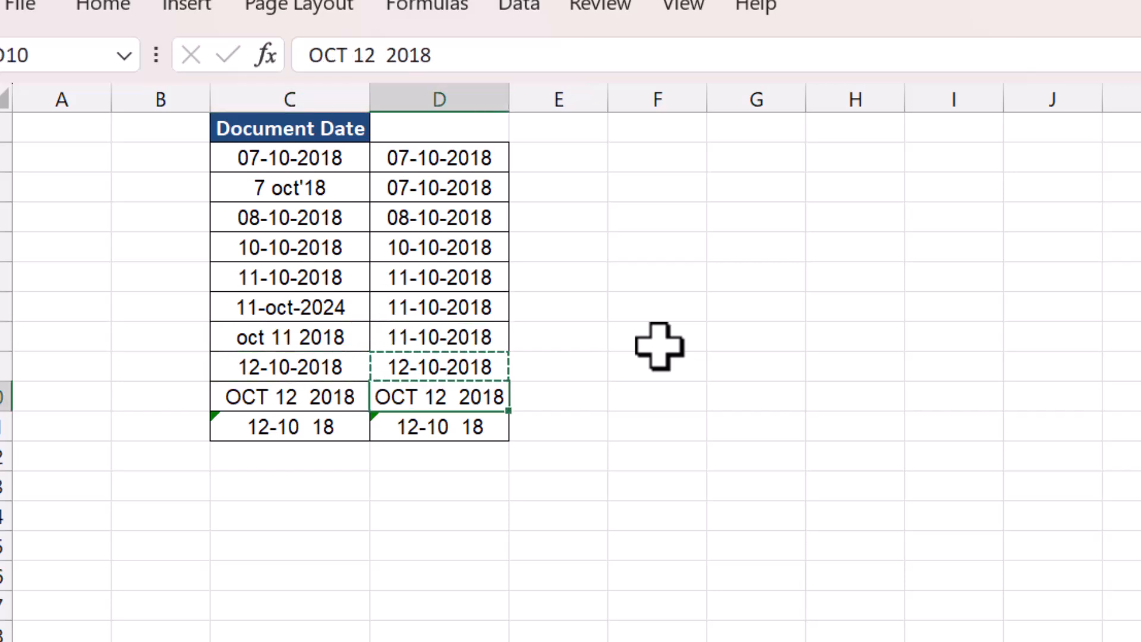
{"action": "key", "text": "ctrl+v"}
- Replace the entry in D11 with the date 12-10-2018 copied from D10
{"action": "key", "text": "Down"}
{"action": "key", "text": "Left"}
{"action": "key", "text": "Right"}
{"action": "key", "text": "Up"}
{"action": "key", "text": "ctrl+c"}
{"action": "key", "text": "Down"}
{"action": "key", "text": "ctrl+v"}
{"action": "key", "text": "ctrl+Up"}
{"action": "key", "text": "Left"}
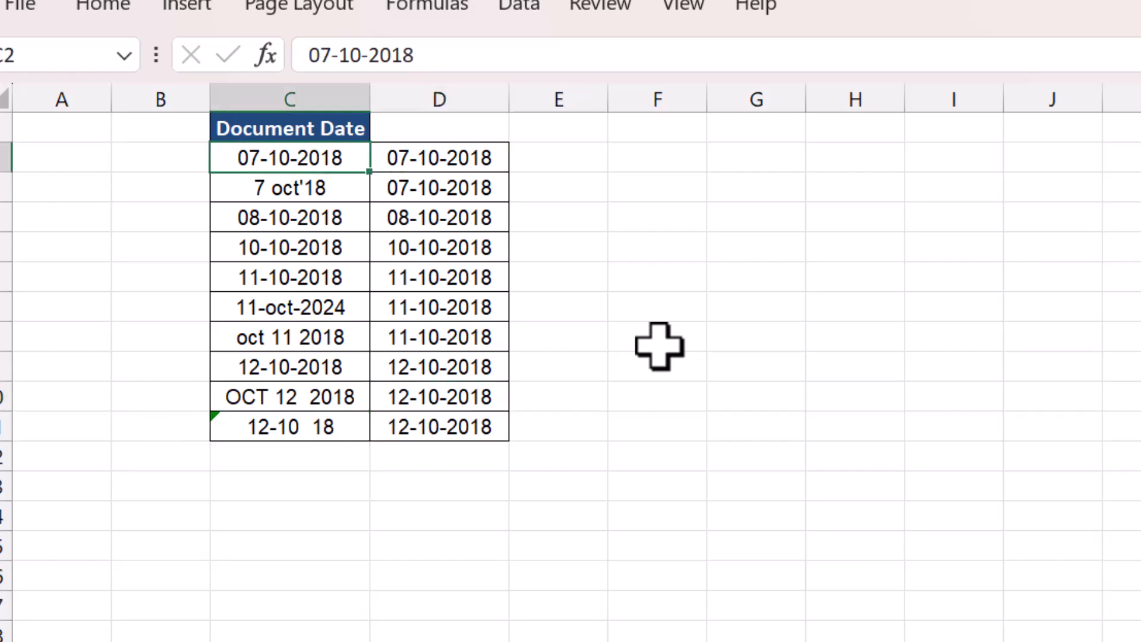
- Return to Sheet1 and add a new column header Date2 in K1, right after Zone
{"action": "left_click", "coordinate": [209, 631]}
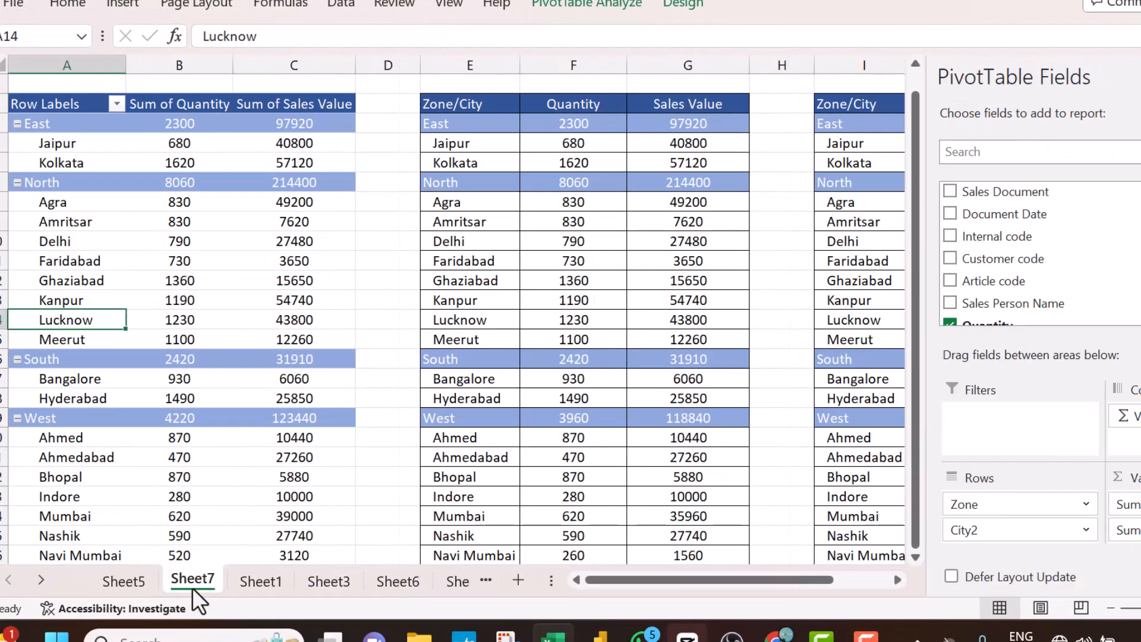
{"action": "left_click", "coordinate": [108, 577]}
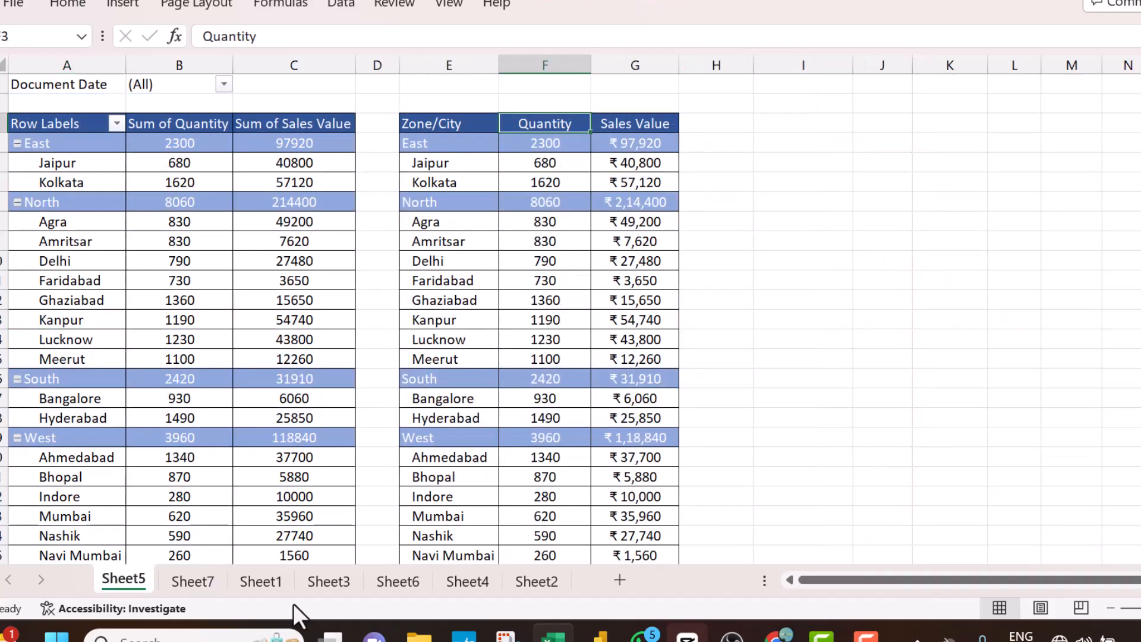
{"action": "left_click", "coordinate": [249, 575]}
{"action": "key", "text": "ctrl+Up"}
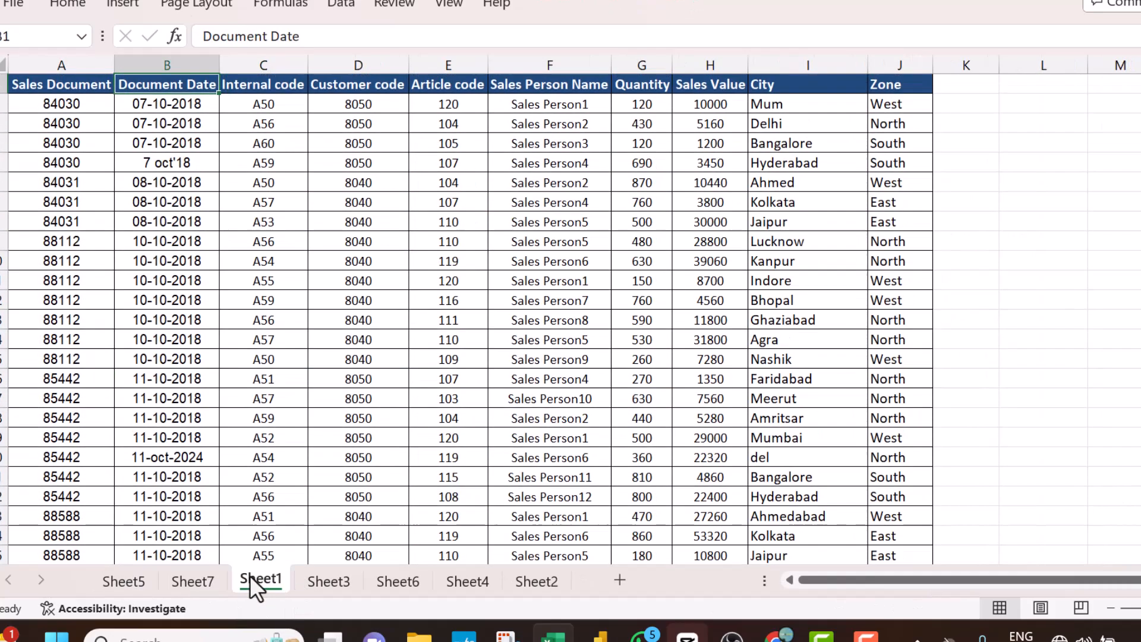
{"action": "key", "text": "Right"}
{"action": "key", "text": "ctrl+Right"}
{"action": "key", "text": "Right"}
{"action": "type", "text": "dA"}
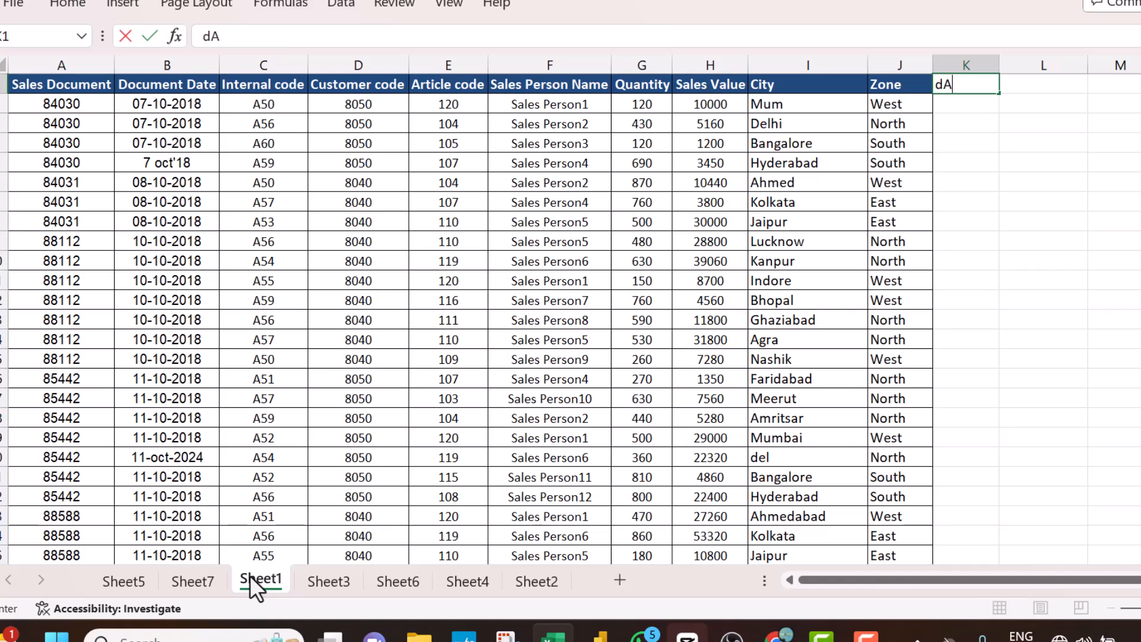
{"action": "type", "text": "TE2"}
{"action": "key", "text": "Return"}
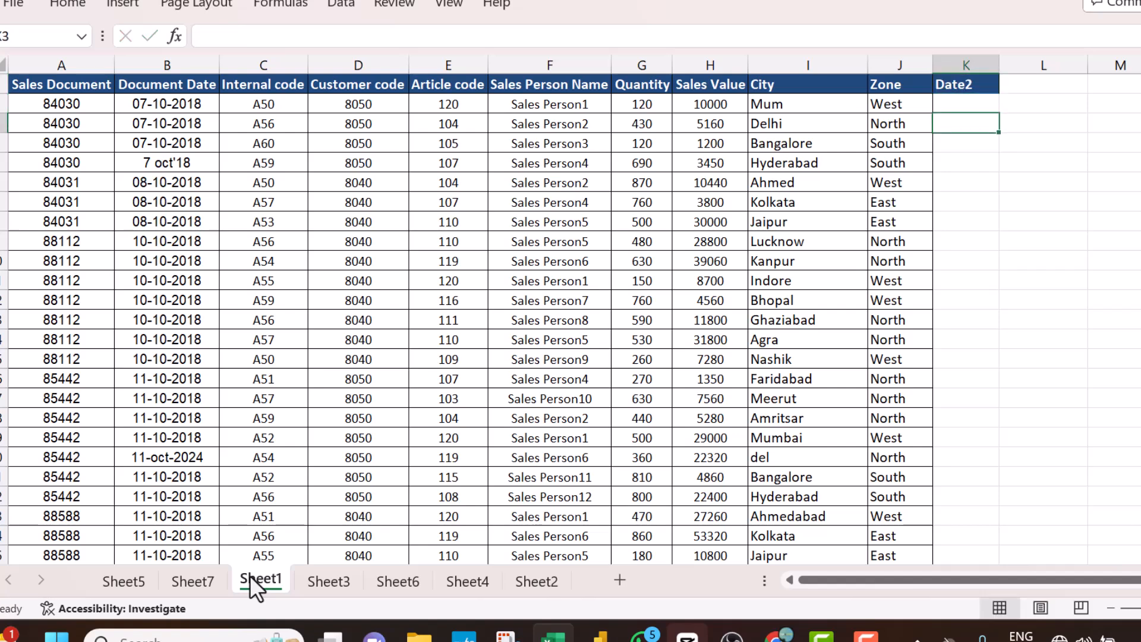
- Start a VLOOKUP formula in K2 with the document date in B2 as the lookup value
{"action": "key", "text": "Up"}
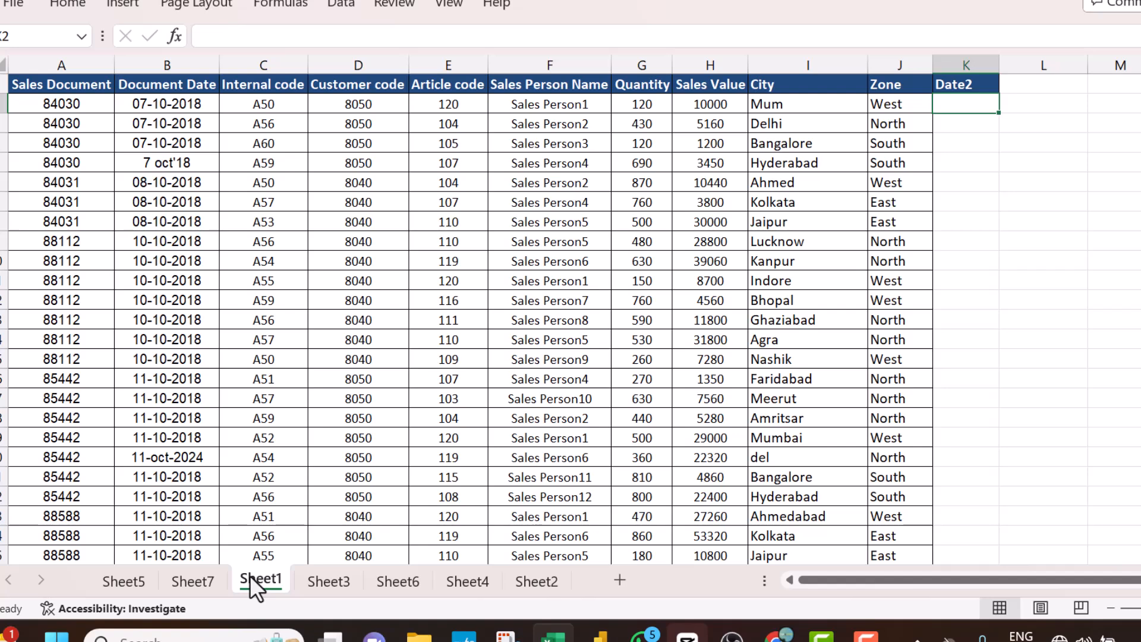
{"action": "type", "text": "=vl"}
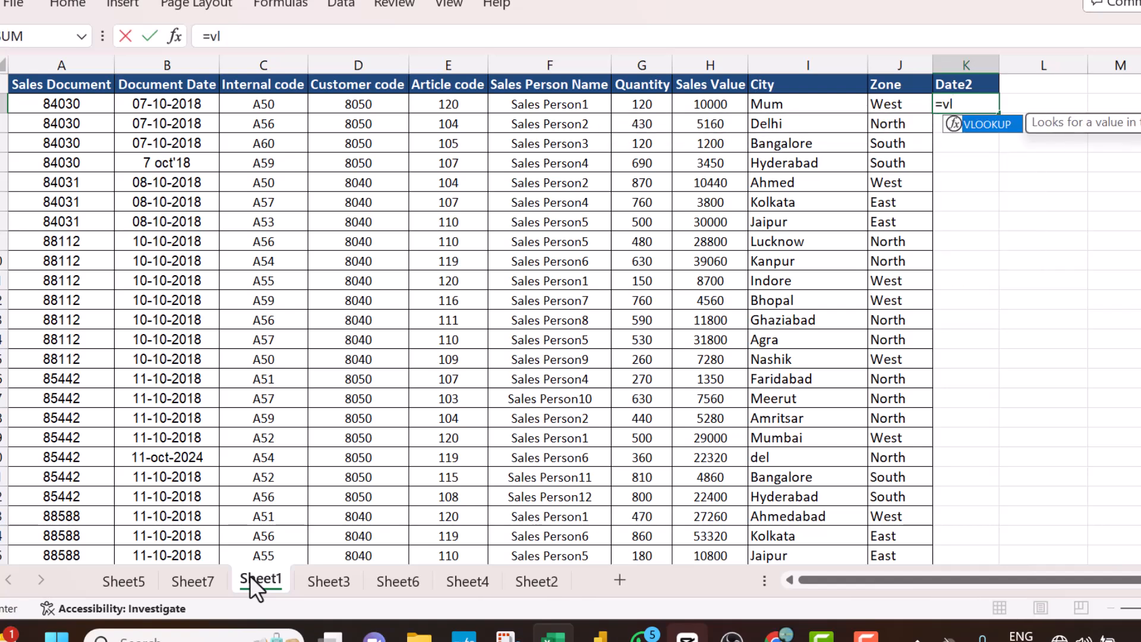
{"action": "key", "text": "Tab"}
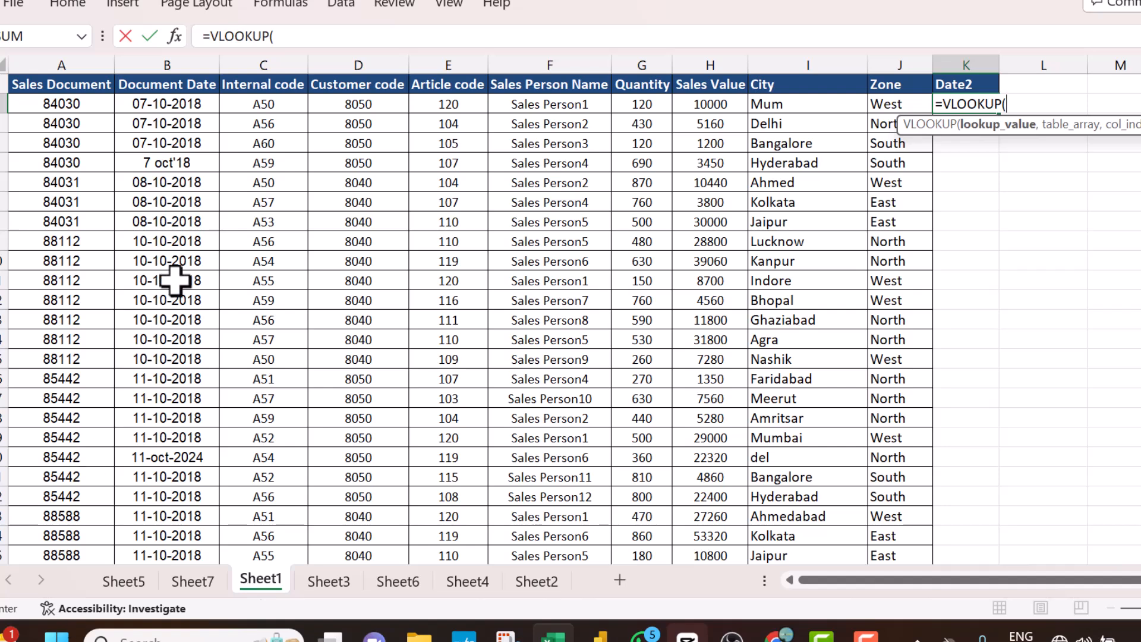
{"action": "left_click", "coordinate": [189, 107]}
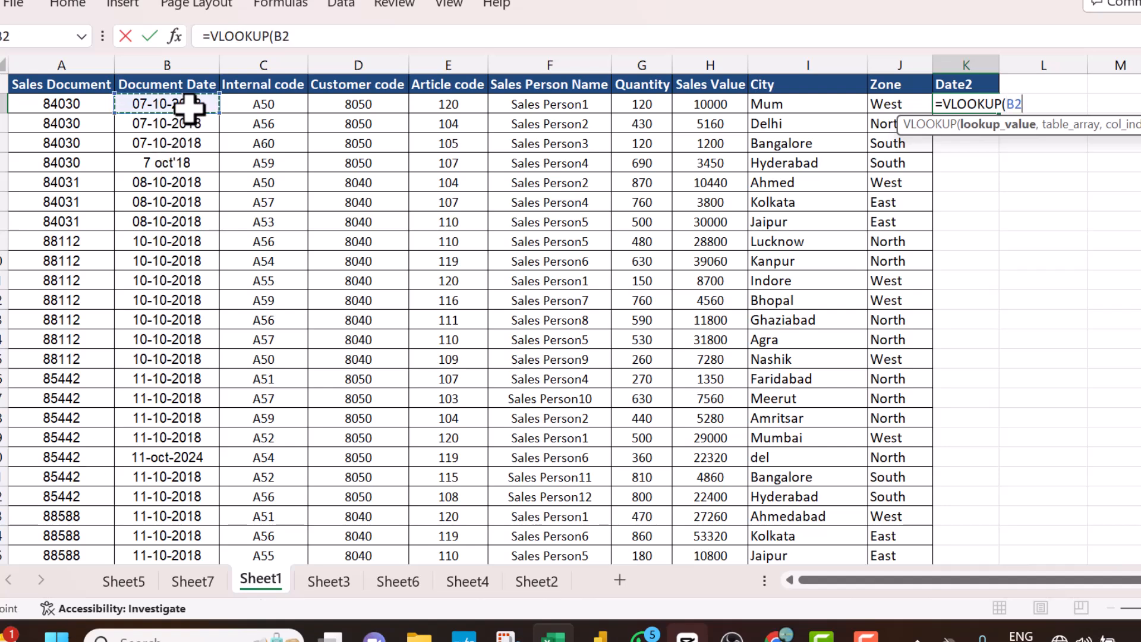
{"action": "type", "text": ","}
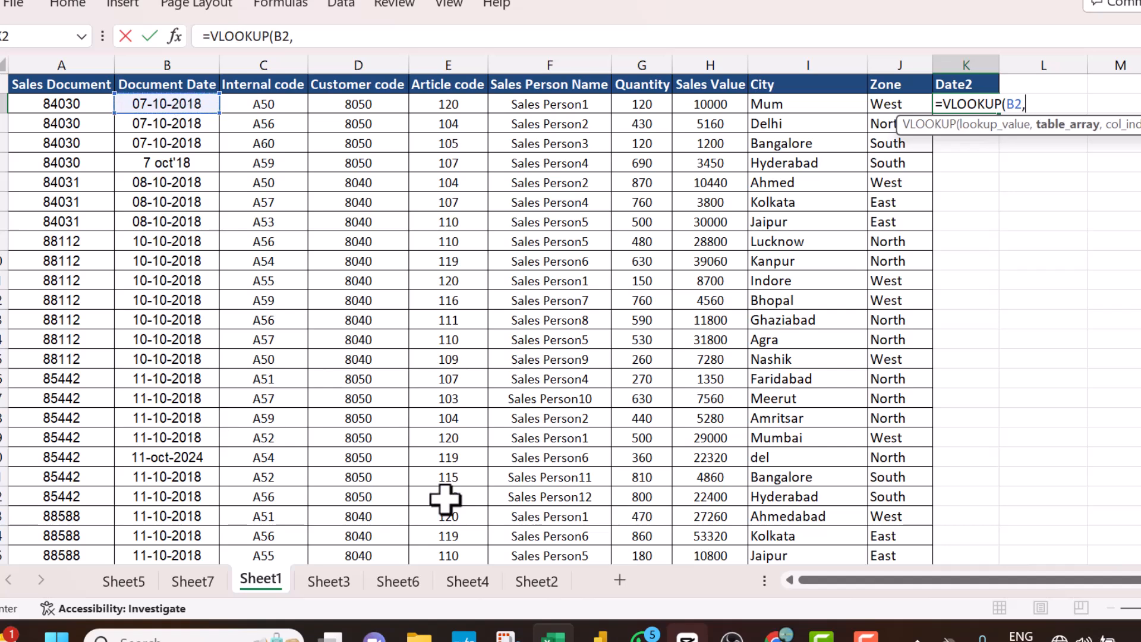
- Use the date mapping table on Sheet3 as the lookup range, locked as $C$2:$D$11
{"action": "left_click", "coordinate": [400, 582]}
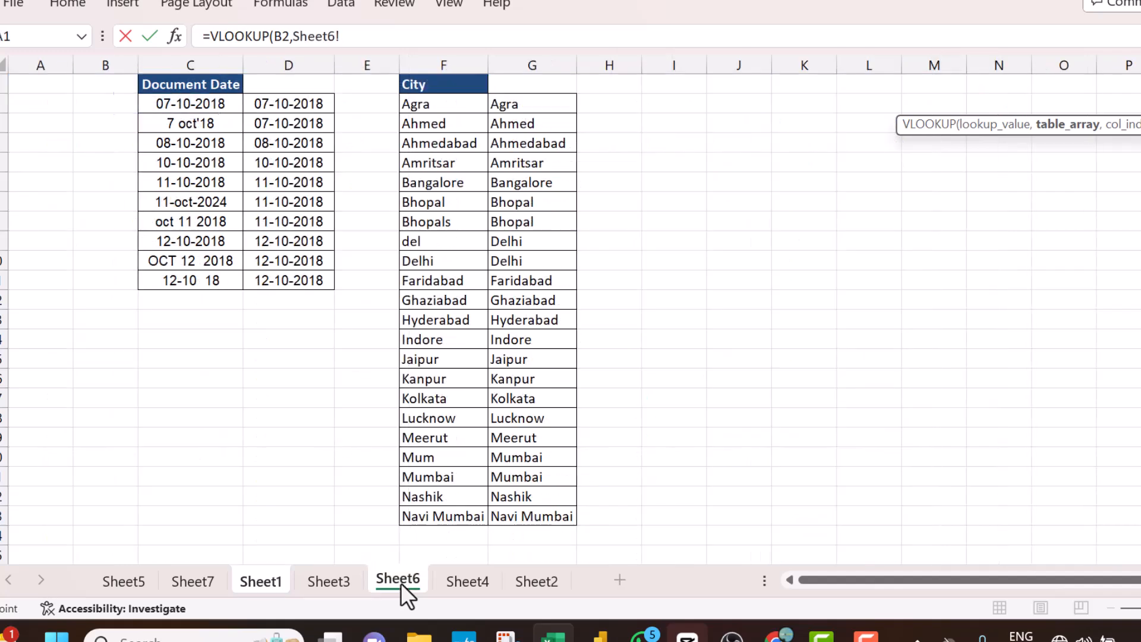
{"action": "left_click", "coordinate": [461, 581]}
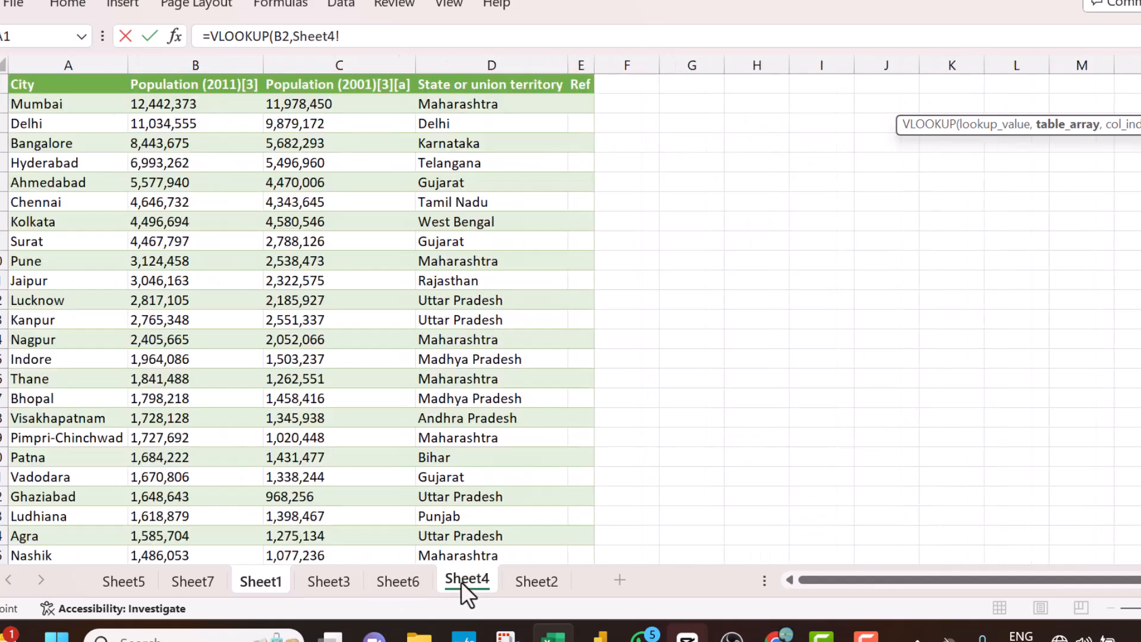
{"action": "left_click", "coordinate": [542, 590]}
{"action": "left_click", "coordinate": [348, 580]}
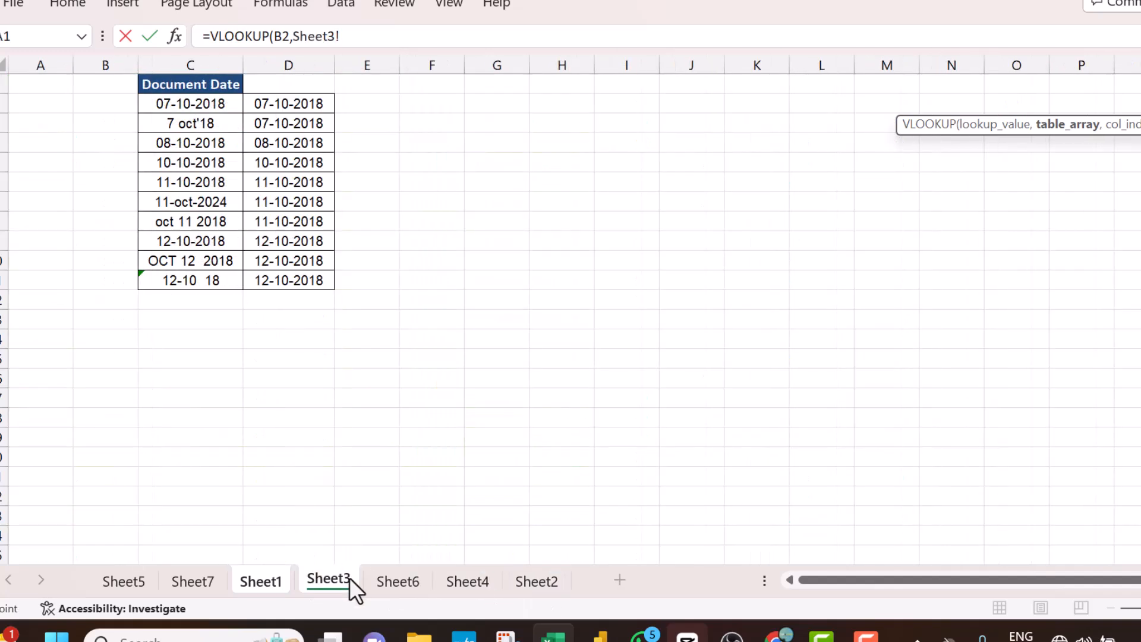
{"action": "left_click", "coordinate": [212, 96]}
{"action": "key", "text": "shift+Right"}
{"action": "key", "text": "ctrl+shift+Down"}
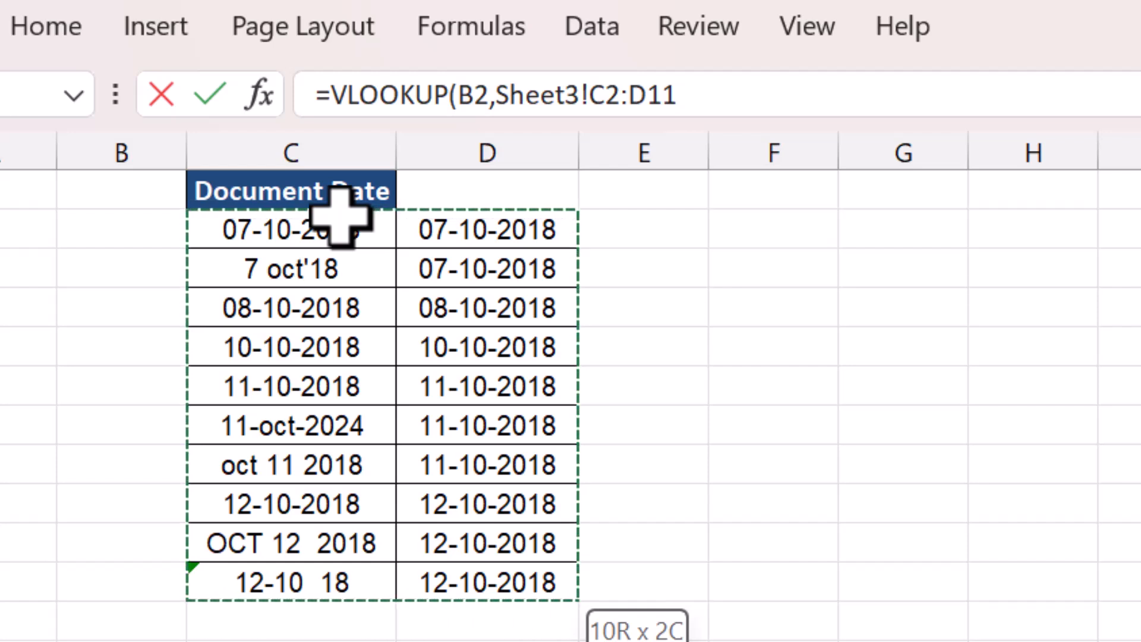
{"action": "key", "text": "F4"}
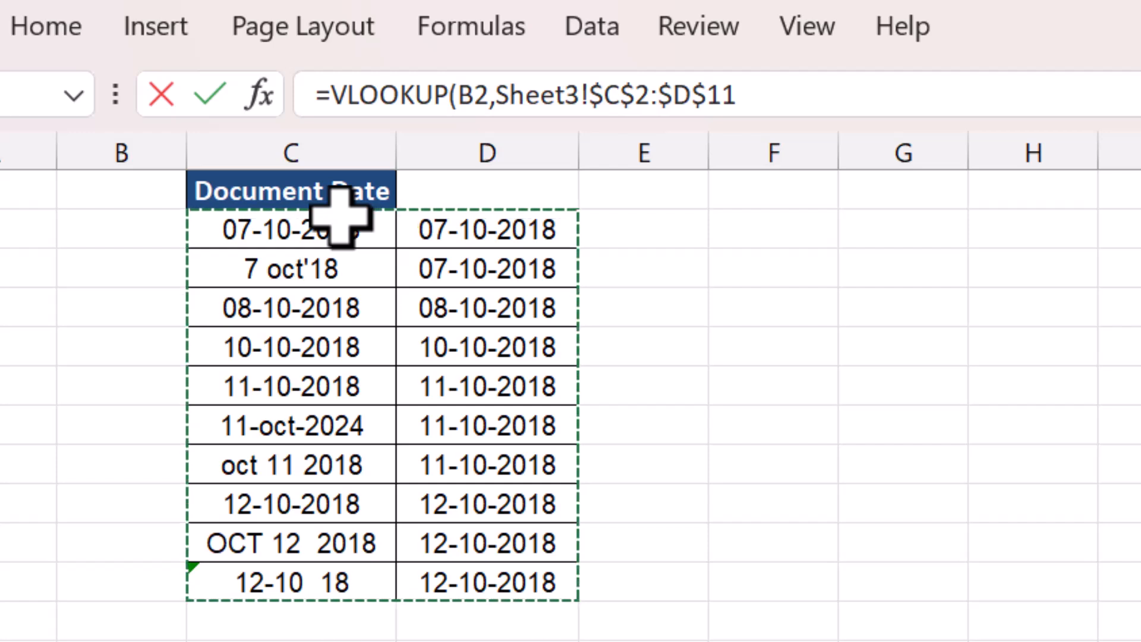
- Complete the VLOOKUP with column index 2 and exact match 0, and enter the formula
{"action": "left_click", "coordinate": [797, 102]}
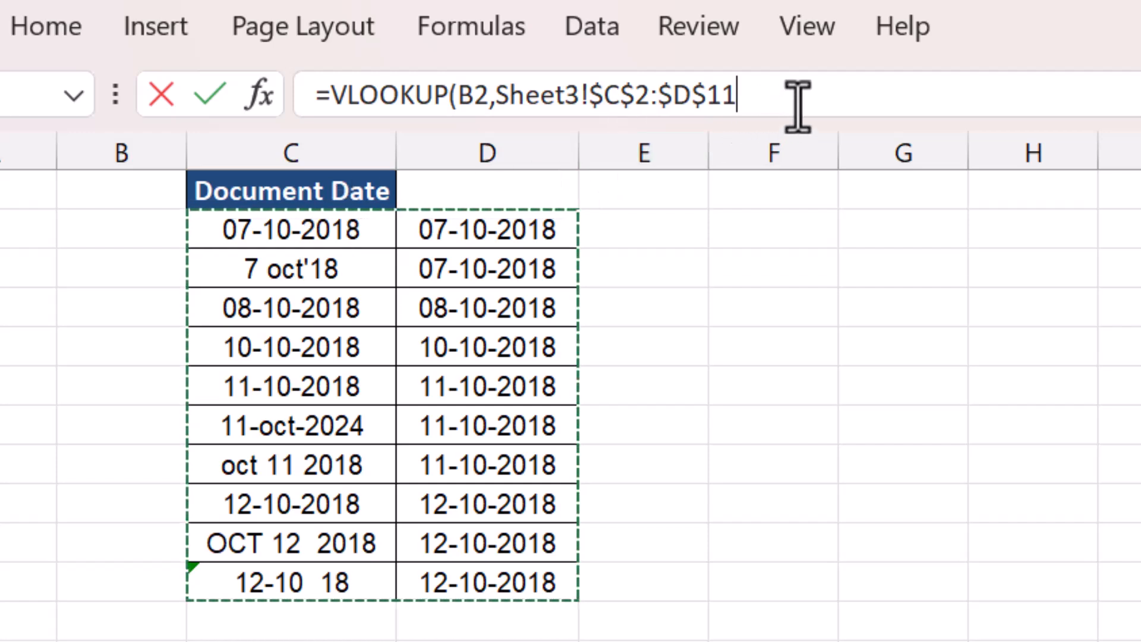
{"action": "type", "text": ","}
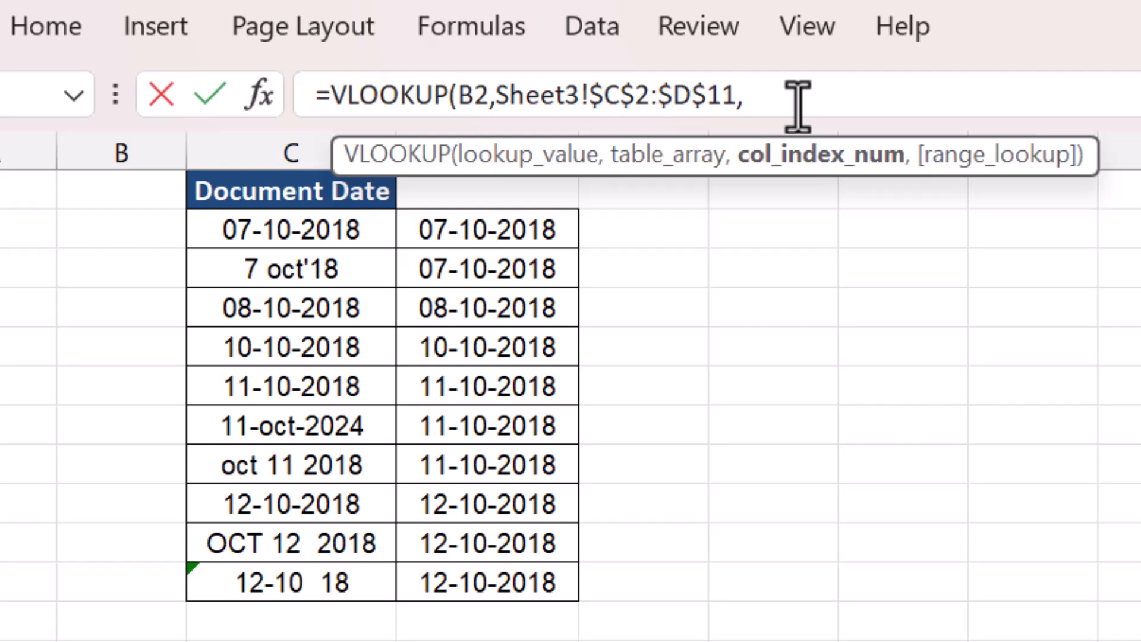
{"action": "type", "text": "2,"}
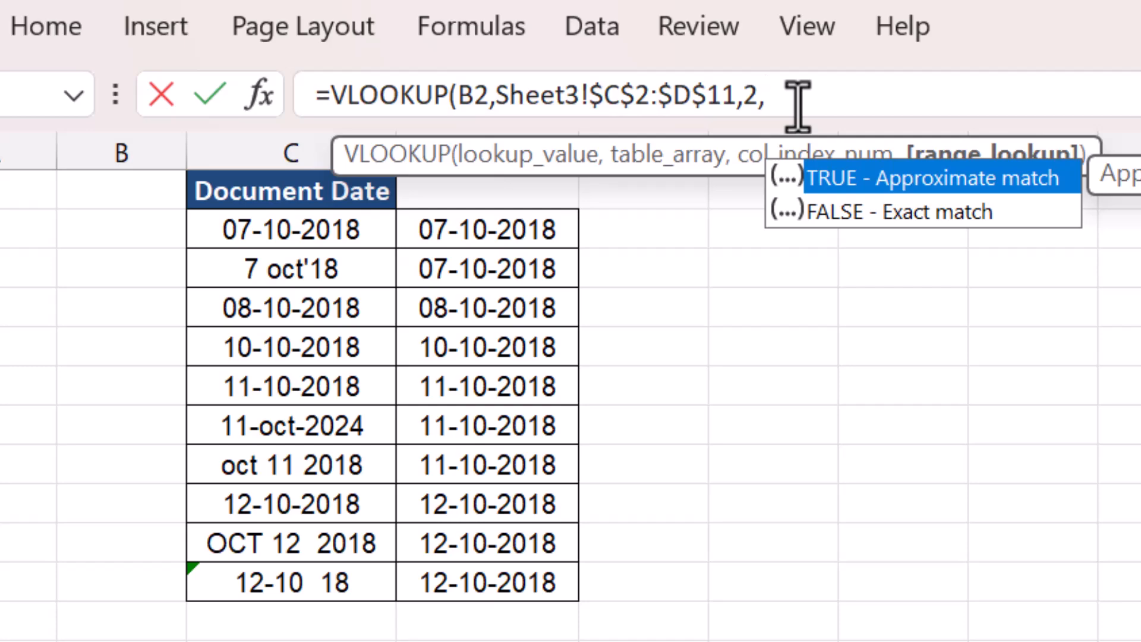
{"action": "type", "text": "0)"}
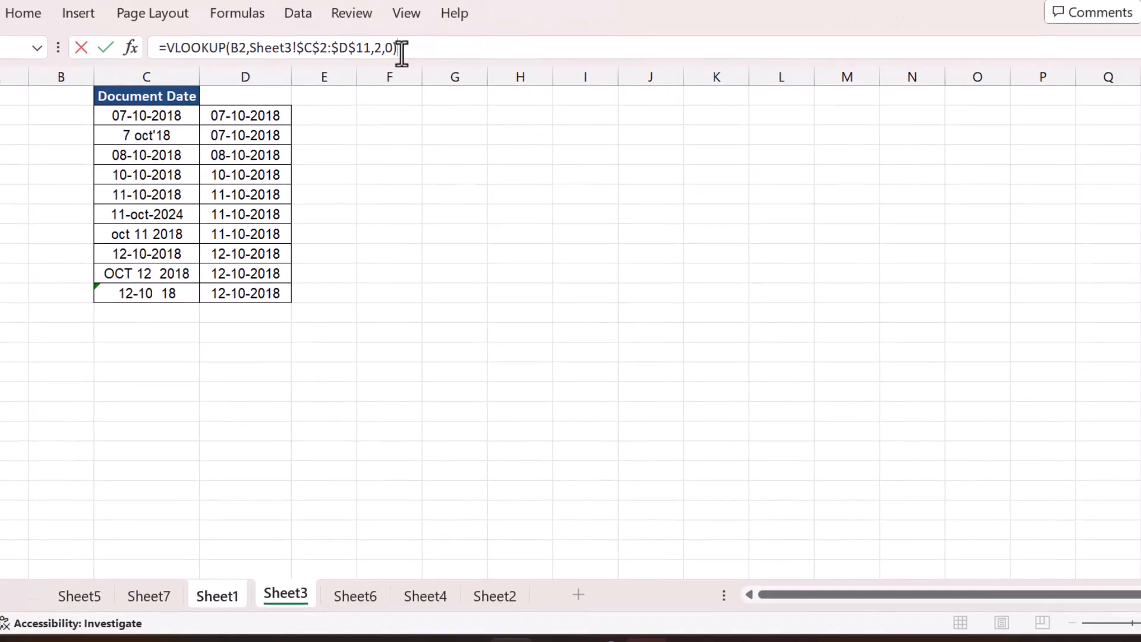
{"action": "key", "text": "Return"}
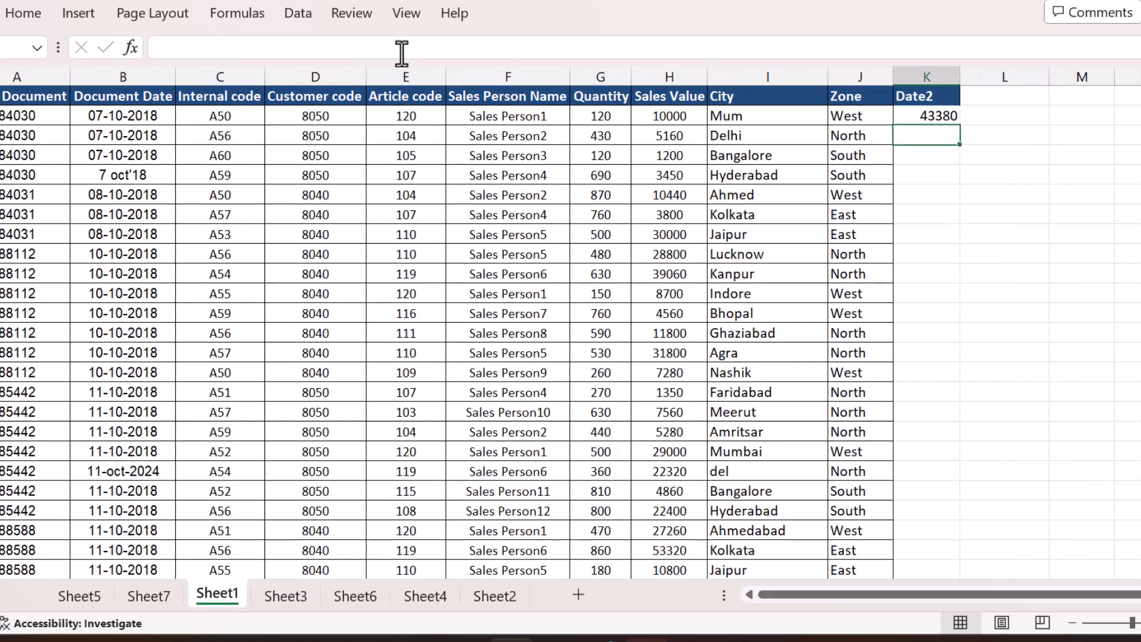
- Fill the K2 lookup formula down the Date2 column to the last data row, 37
{"action": "key", "text": "Up"}
{"action": "key", "text": "Right"}
{"action": "key", "text": "Right"}
{"action": "key", "text": "Left"}
{"action": "key", "text": "Left"}
{"action": "key", "text": "Left"}
{"action": "key", "text": "ctrl+Down"}
{"action": "key", "text": "Right"}
{"action": "key", "text": "ctrl+shift+Up"}
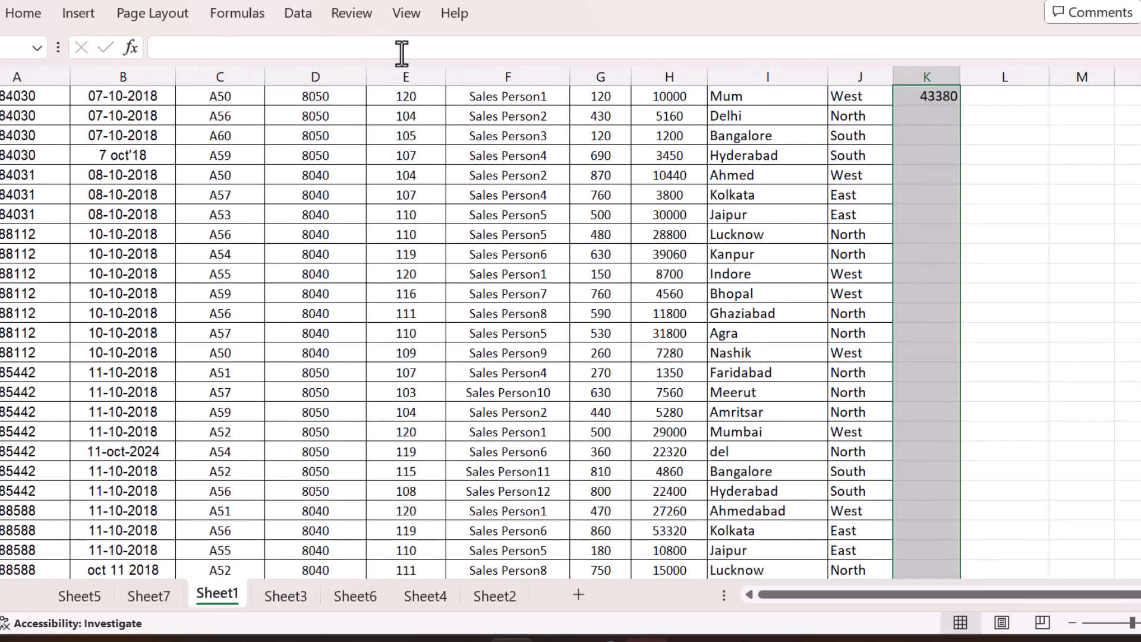
{"action": "key", "text": "ctrl+d"}
- Format the Date2 results in K2:K37 as dates in day-month-year style, such as 07-Oct-18
{"action": "key", "text": "ctrl+Up"}
{"action": "key", "text": "Right"}
{"action": "key", "text": "Left"}
{"action": "key", "text": "Down"}
{"action": "key", "text": "ctrl+shift+Down"}
{"action": "key", "text": "shift+Down"}
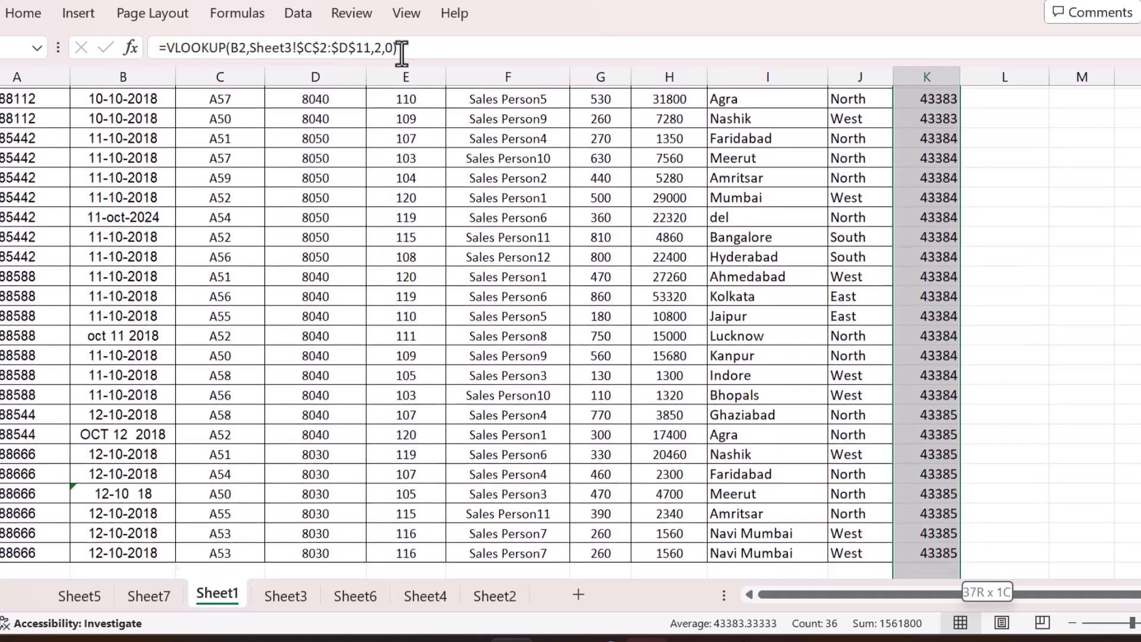
{"action": "key", "text": "shift+Up"}
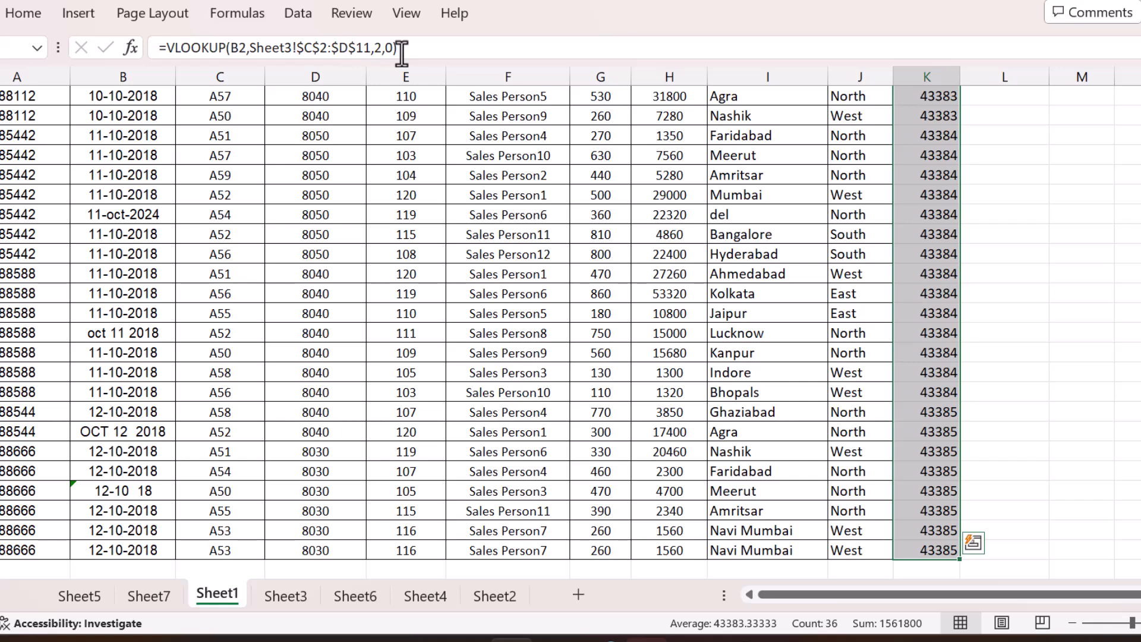
{"action": "key", "text": "ctrl+shift+3"}
{"action": "key", "text": "ctrl+shift+3"}
- Replace the Date2 formulas in K2:K37 with their values by copying and pasting values in place
{"action": "key", "text": "ctrl+Up"}
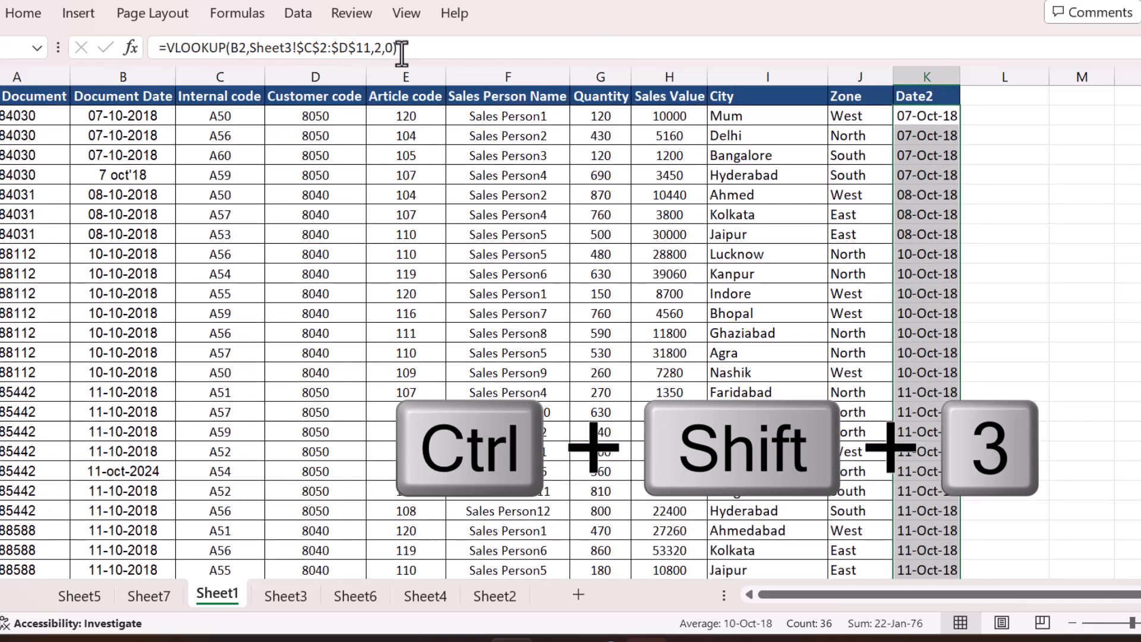
{"action": "key", "text": "Down"}
{"action": "key", "text": "ctrl+shift+Down"}
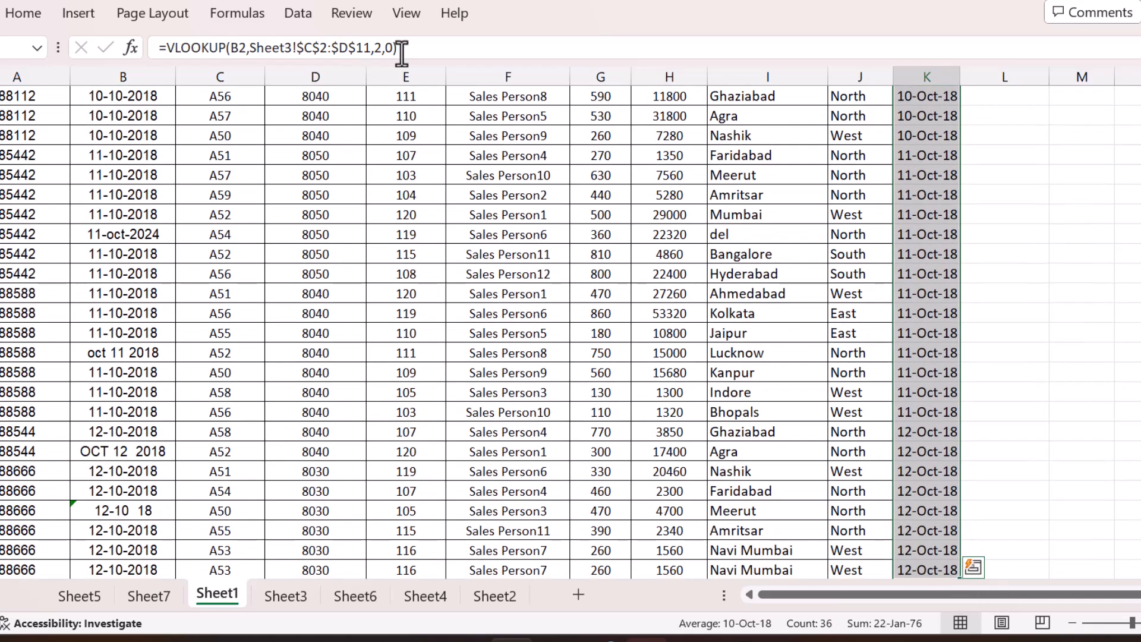
{"action": "key", "text": "ctrl+BackSpace"}
{"action": "key", "text": "Up"}
{"action": "key", "text": "ctrl+shift+Down"}
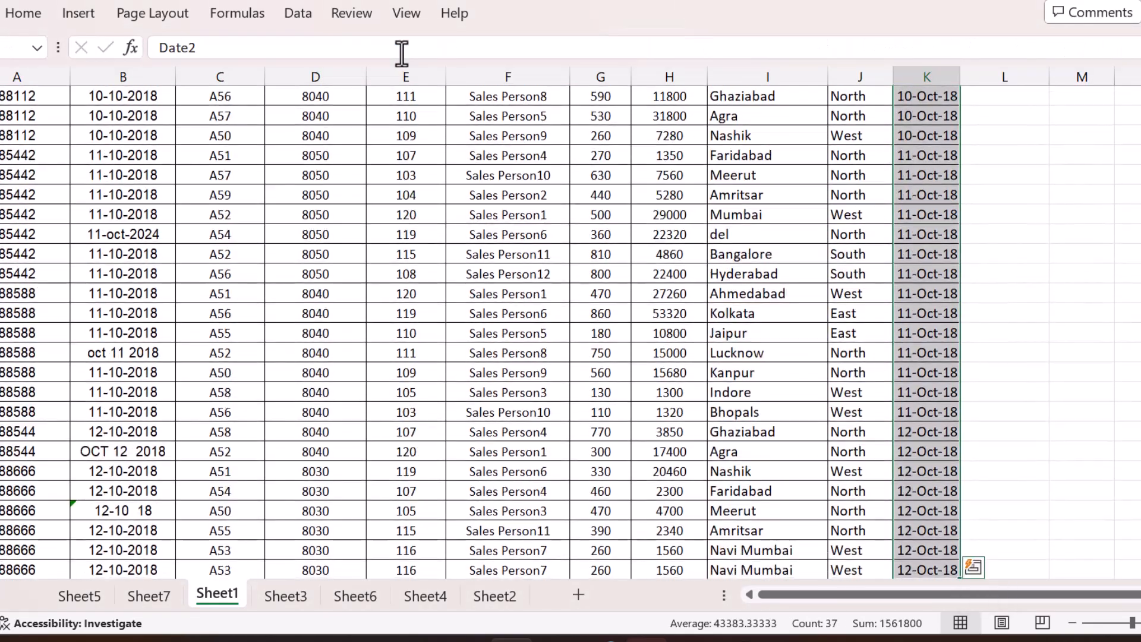
{"action": "key", "text": "Down"}
{"action": "key", "text": "ctrl+shift+Down"}
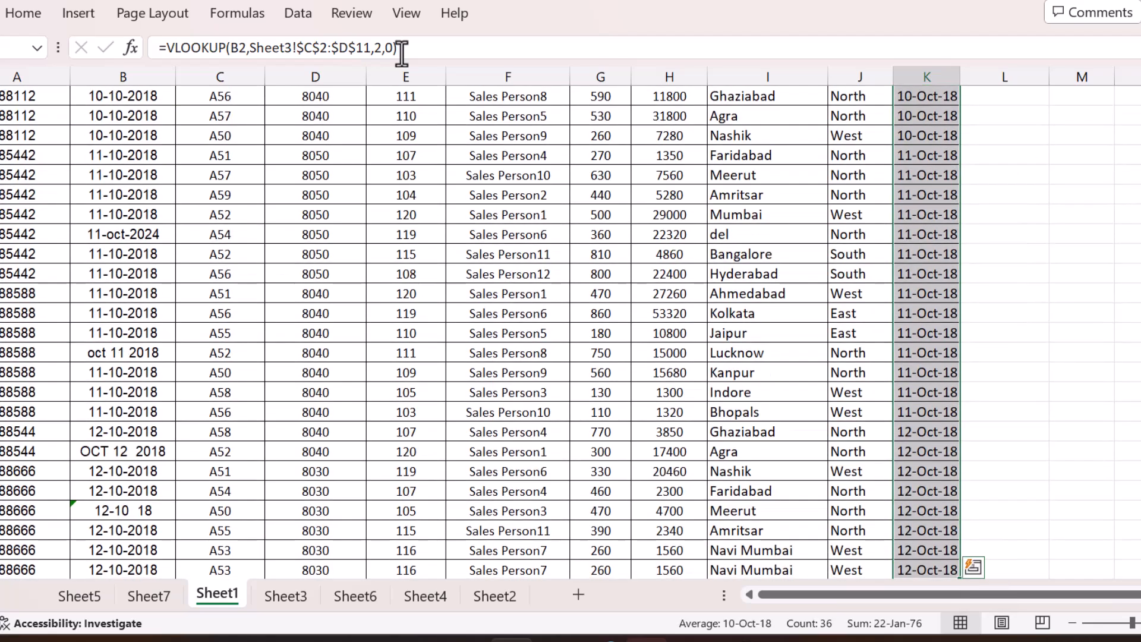
{"action": "key", "text": "Up"}
{"action": "key", "text": "Down"}
{"action": "key", "text": "ctrl+shift+Down"}
{"action": "key", "text": "ctrl+c"}
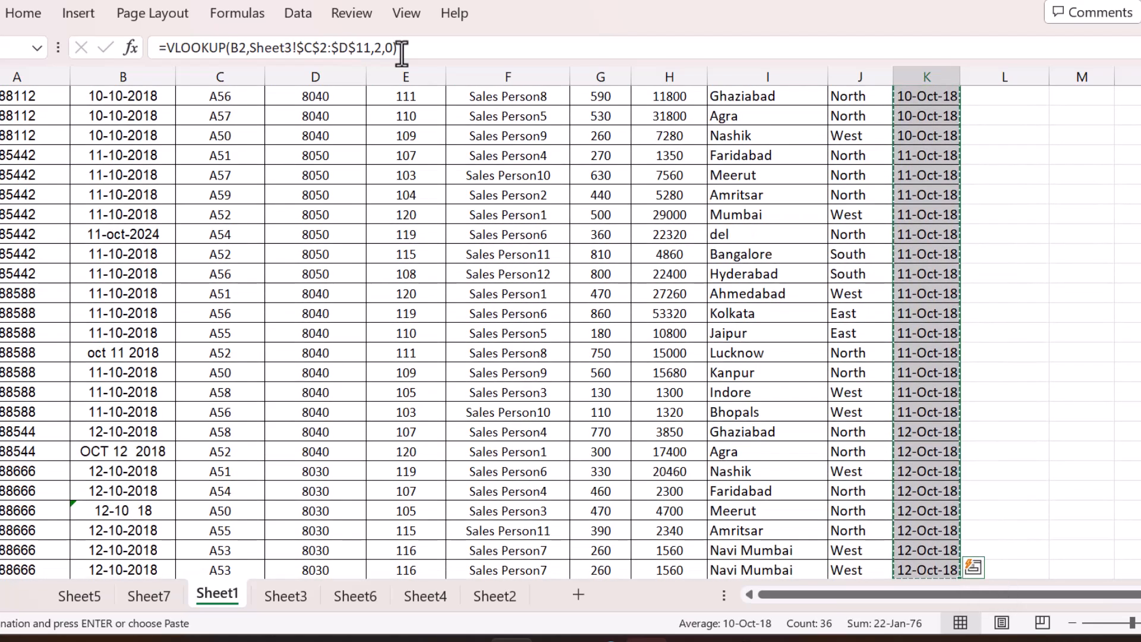
{"action": "key", "text": "ctrl+alt+v"}
{"action": "key", "text": "v"}
{"action": "key", "text": "Return"}
{"action": "key", "text": "Escape"}
- Turn on filters for the header row of the sales table
{"action": "key", "text": "Up"}
{"action": "key", "text": "Down"}
{"action": "key", "text": "ctrl+Down"}
{"action": "key", "text": "Up"}
{"action": "key", "text": "ctrl+Up"}
{"action": "key", "text": "ctrl+shift+l"}
- Filter Document Date to only the irregular entries 11-oct-2024, 12-10 18, 7 oct'18, oct 11 2018 and OCT 12 2018
{"action": "key", "text": "Left"}
{"action": "key", "text": "Left"}
{"action": "key", "text": "Left"}
{"action": "key", "text": "Left"}
{"action": "key", "text": "Left"}
{"action": "key", "text": "Left"}
{"action": "key", "text": "Left"}
{"action": "key", "text": "Left"}
{"action": "key", "text": "Left"}
{"action": "key", "text": "Left"}
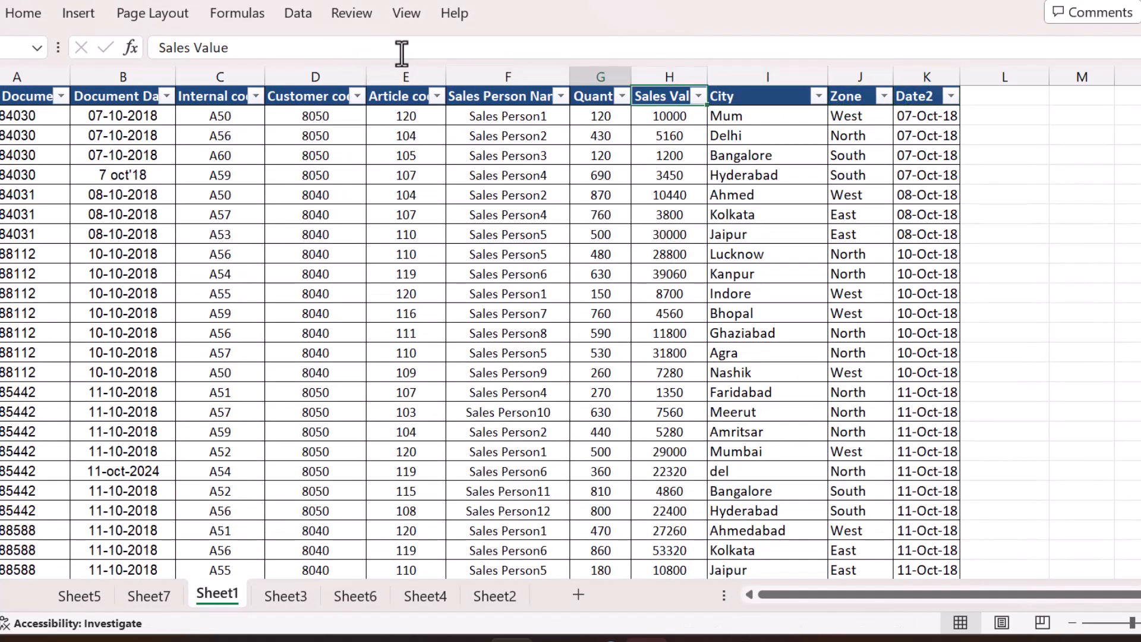
{"action": "key", "text": "Right"}
{"action": "key", "text": "alt"}
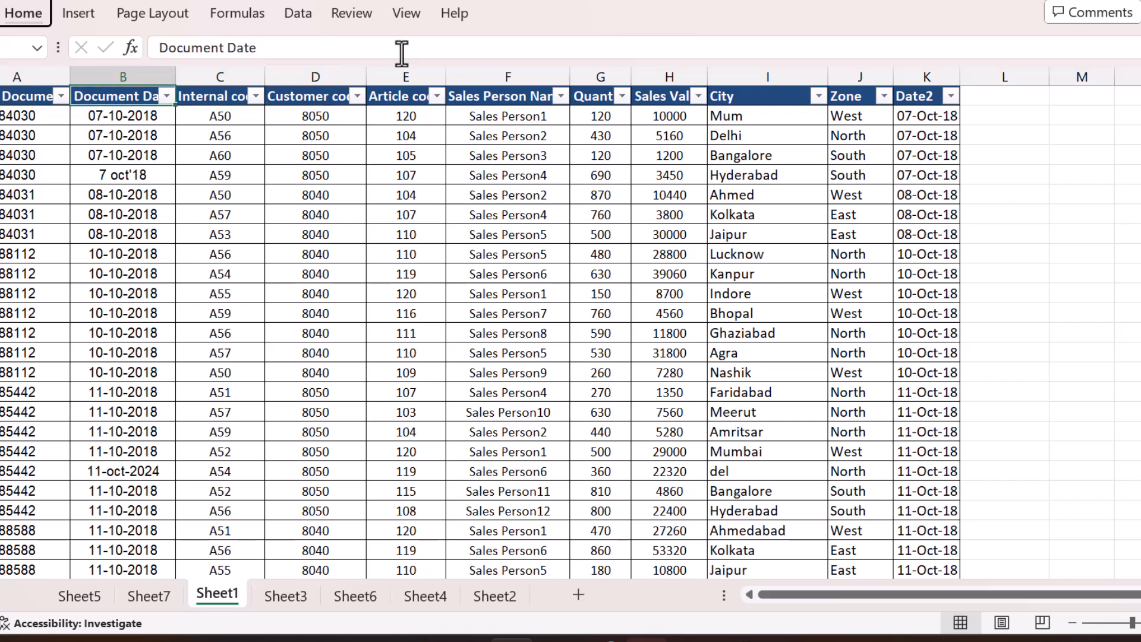
{"action": "key", "text": "Escape"}
{"action": "key", "text": "alt+Down"}
{"action": "key", "text": "Tab"}
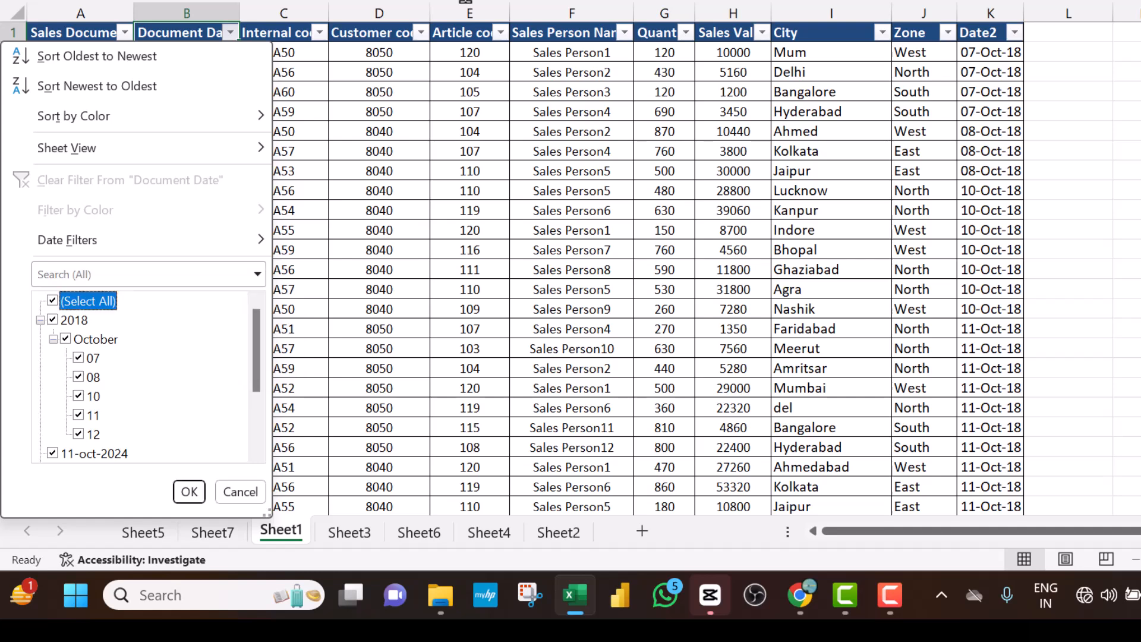
{"action": "key", "text": "Down"}
{"action": "key", "text": "Down"}
{"action": "key", "text": "Down"}
{"action": "key", "text": "Down"}
{"action": "key", "text": "Down"}
{"action": "key", "text": "Down"}
{"action": "key", "text": "Down"}
{"action": "key", "text": "Down"}
{"action": "key", "text": "Down"}
{"action": "key", "text": "Up"}
{"action": "key", "text": "space"}
{"action": "key", "text": "Down"}
{"action": "key", "text": "space"}
{"action": "key", "text": "Down"}
{"action": "key", "text": "space"}
{"action": "key", "text": "Down"}
{"action": "key", "text": "space"}
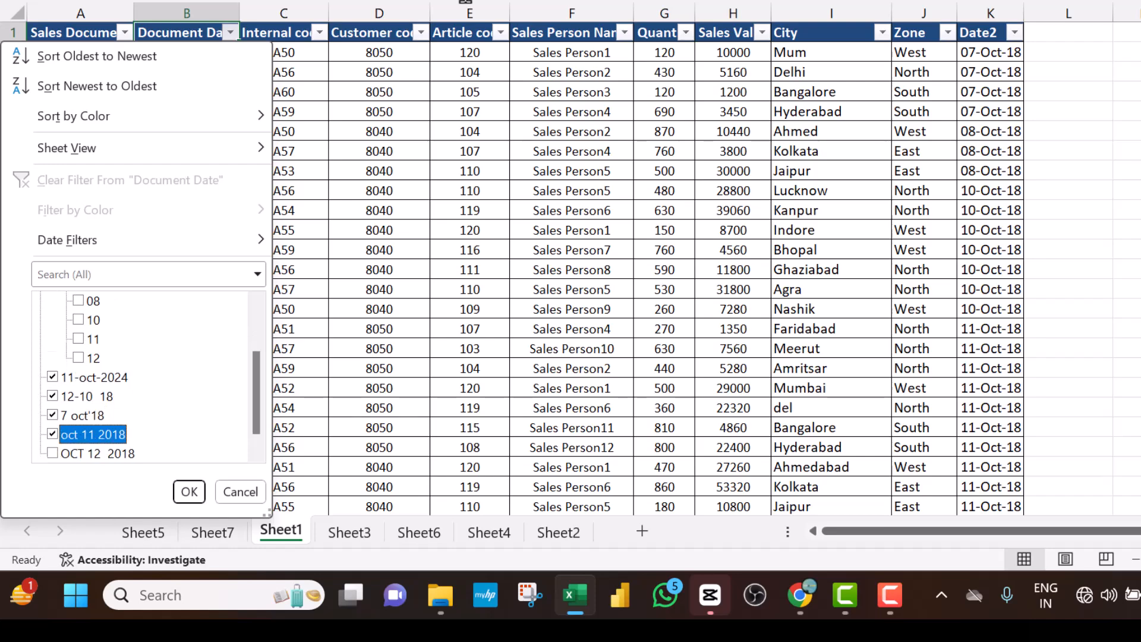
{"action": "key", "text": "Down"}
{"action": "key", "text": "space"}
{"action": "key", "text": "Return"}
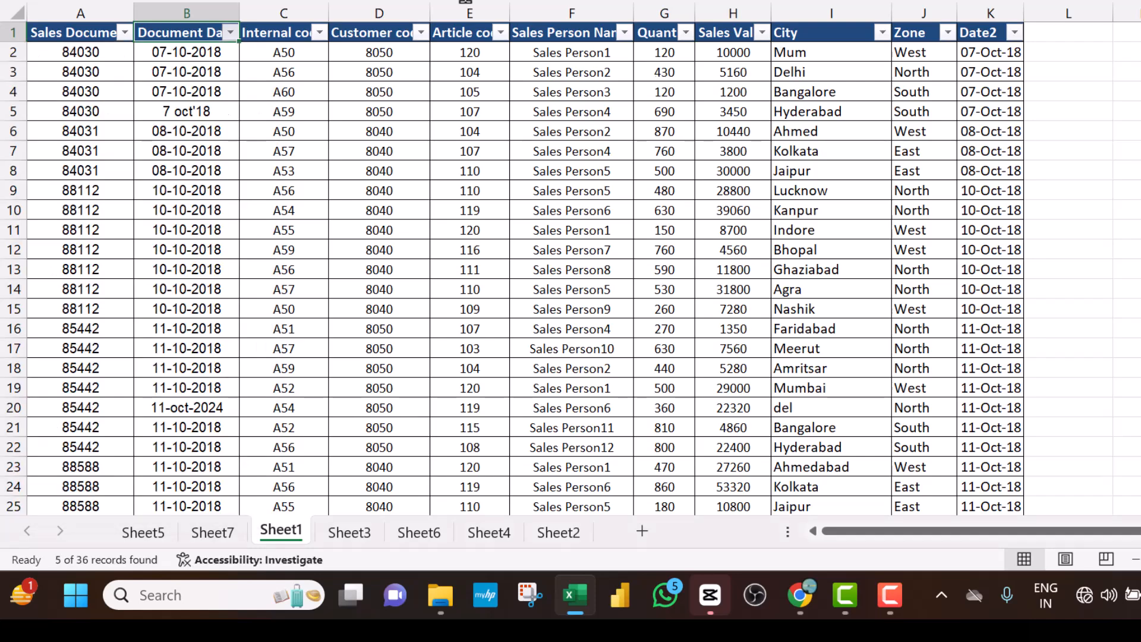
- Compare the Date2 values with the irregular document dates and review the Date2 filter list without changing it
{"action": "key", "text": "Down"}
{"action": "key", "text": "Left"}
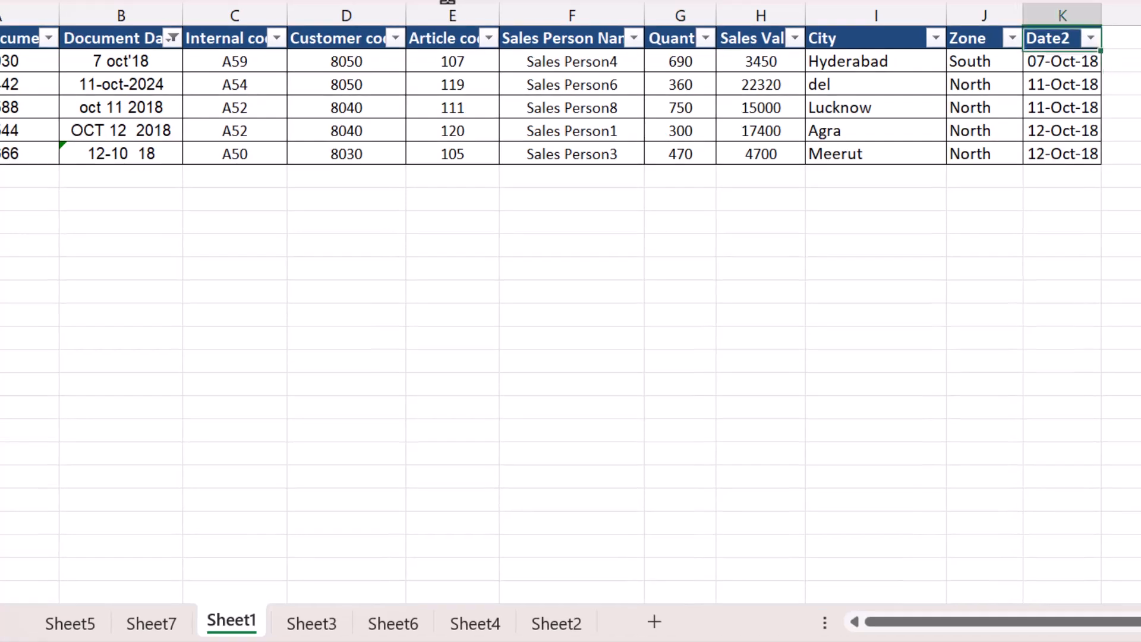
{"action": "key", "text": "Up"}
{"action": "key", "text": "alt+Down"}
{"action": "key", "text": "Down"}
{"action": "key", "text": "Down"}
{"action": "key", "text": "Down"}
{"action": "key", "text": "Down"}
{"action": "key", "text": "Down"}
{"action": "key", "text": "Escape"}
{"action": "key", "text": "Left"}
{"action": "key", "text": "Left"}
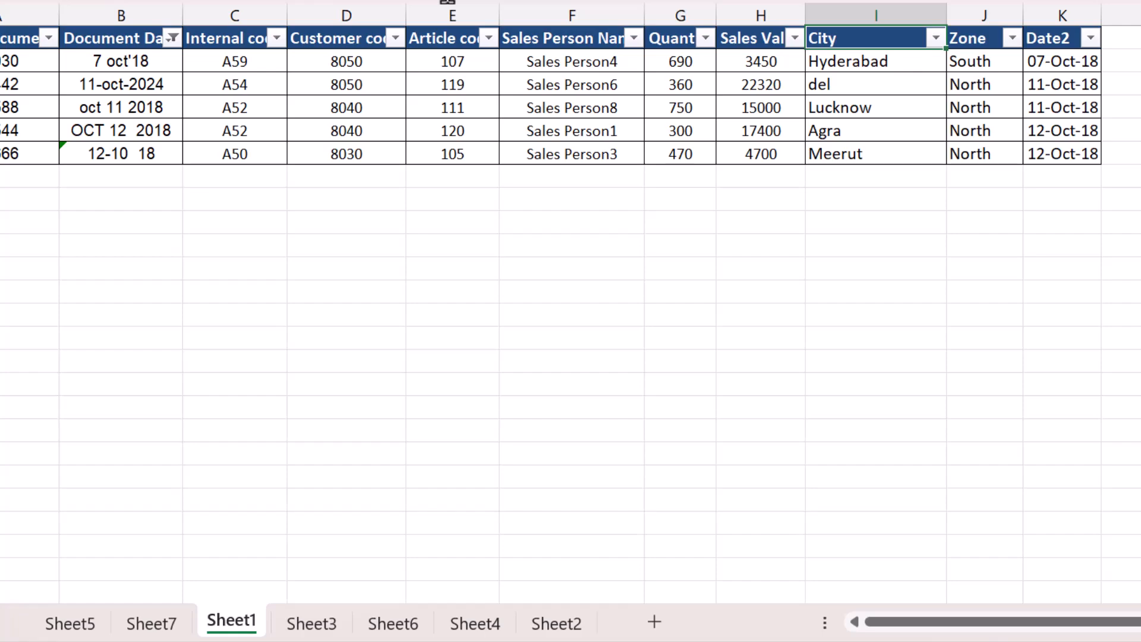
- Clear the Document Date filter by switching the table's filters off and on again
{"action": "key", "text": "ctrl+shift+l"}
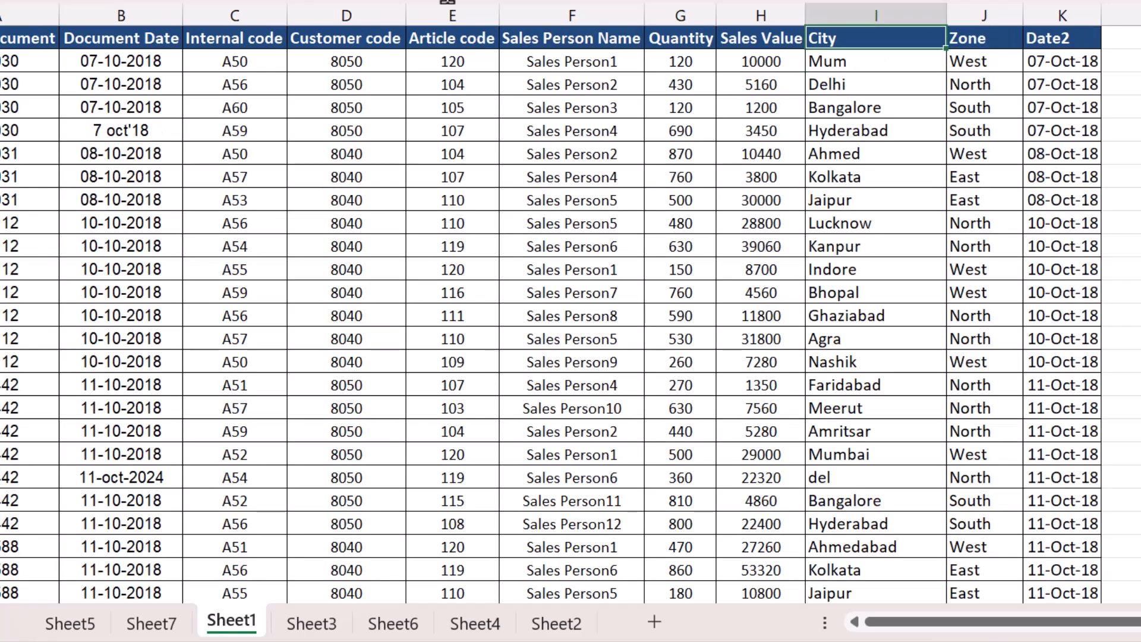
{"action": "key", "text": "ctrl+shift+Down"}
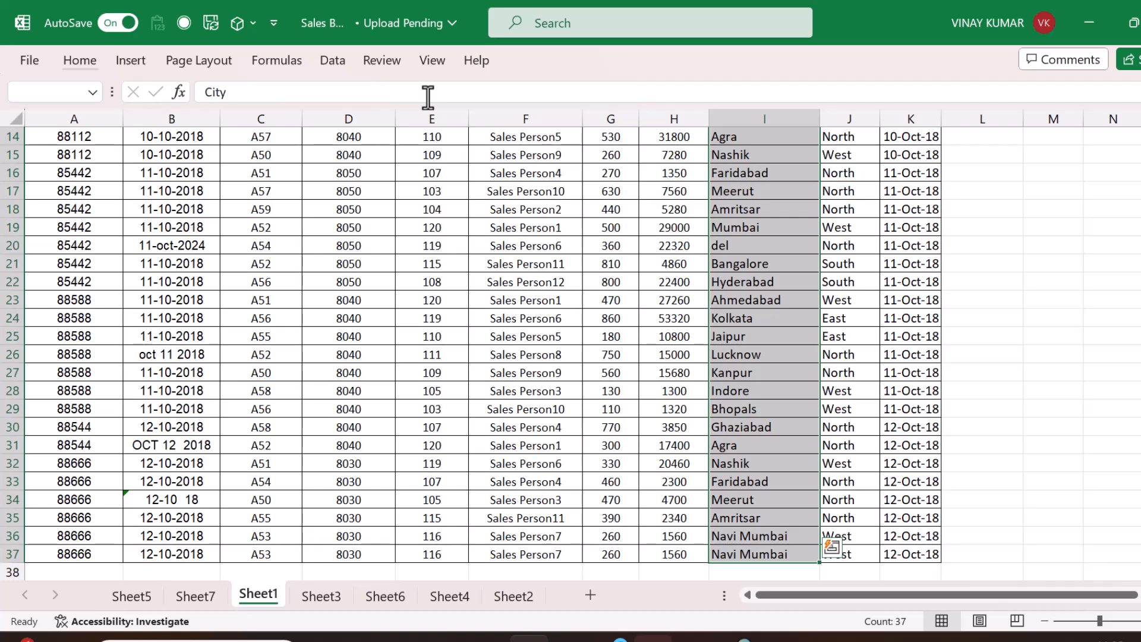
{"action": "key", "text": "ctrl+shift+Up"}
{"action": "key", "text": "ctrl+shift+l"}
- Examine the City column's filter list in the sales table for inconsistent city names, leaving the column unfiltered
{"action": "key", "text": "alt+Down"}
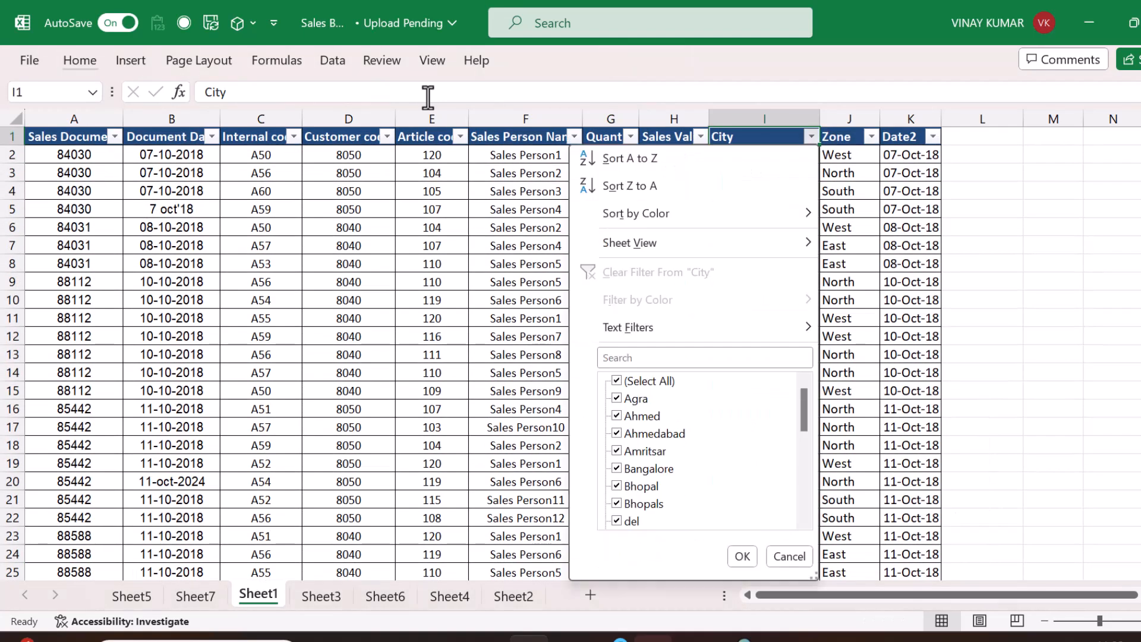
{"action": "key", "text": "Down"}
{"action": "key", "text": "Down"}
{"action": "key", "text": "Down"}
{"action": "key", "text": "Down"}
{"action": "key", "text": "Down"}
{"action": "key", "text": "Down"}
{"action": "key", "text": "Down"}
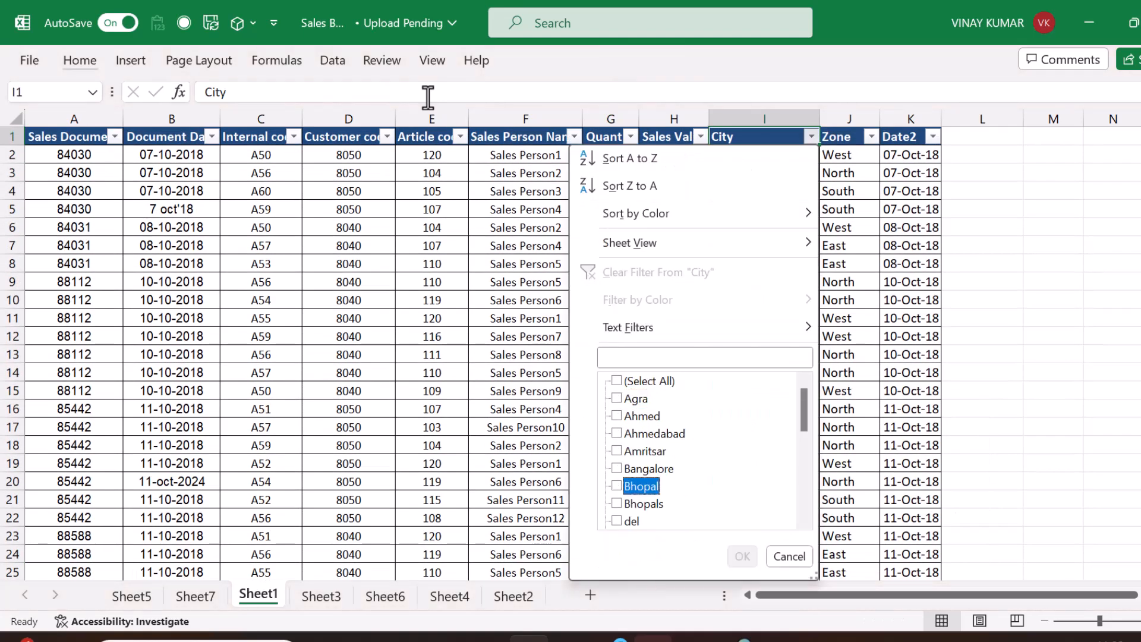
{"action": "key", "text": "Down"}
{"action": "key", "text": "Down"}
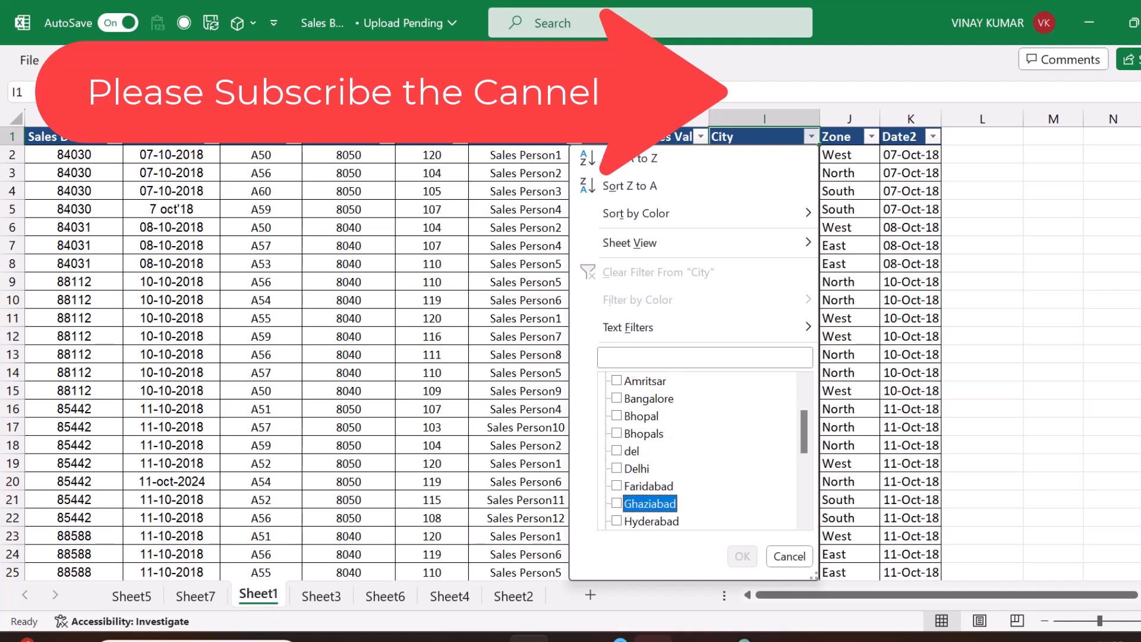
{"action": "key", "text": "Down"}
{"action": "key", "text": "Up"}
{"action": "key", "text": "Up"}
{"action": "key", "text": "Up"}
{"action": "key", "text": "Up"}
{"action": "key", "text": "Up"}
{"action": "key", "text": "Up"}
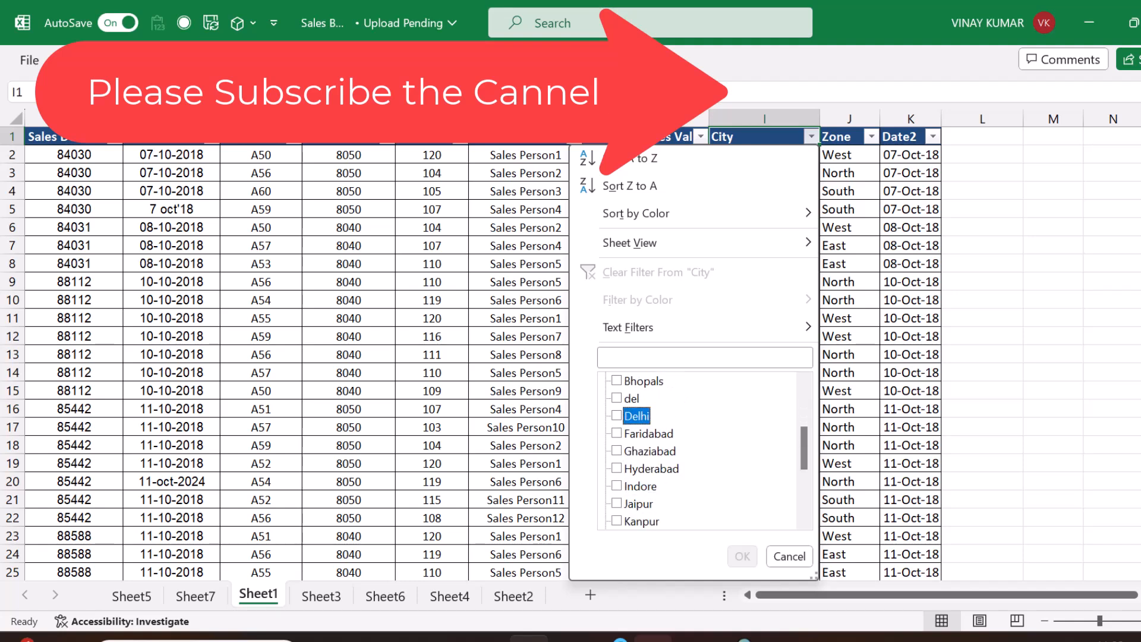
{"action": "key", "text": "space"}
{"action": "key", "text": "Up"}
{"action": "key", "text": "space"}
{"action": "key", "text": "Return"}
{"action": "key", "text": "Down"}
{"action": "key", "text": "Up"}
{"action": "key", "text": "alt+Down"}
{"action": "key", "text": "Down"}
{"action": "key", "text": "Up"}
{"action": "key", "text": "space"}
{"action": "key", "text": "Return"}
{"action": "key", "text": "Down"}
{"action": "key", "text": "Up"}
{"action": "key", "text": "alt+Down"}
{"action": "key", "text": "Down"}
{"action": "key", "text": "Down"}
{"action": "key", "text": "Down"}
{"action": "key", "text": "Down"}
{"action": "key", "text": "Down"}
{"action": "key", "text": "Down"}
{"action": "key", "text": "Down"}
{"action": "key", "text": "Down"}
{"action": "key", "text": "Down"}
{"action": "key", "text": "Down"}
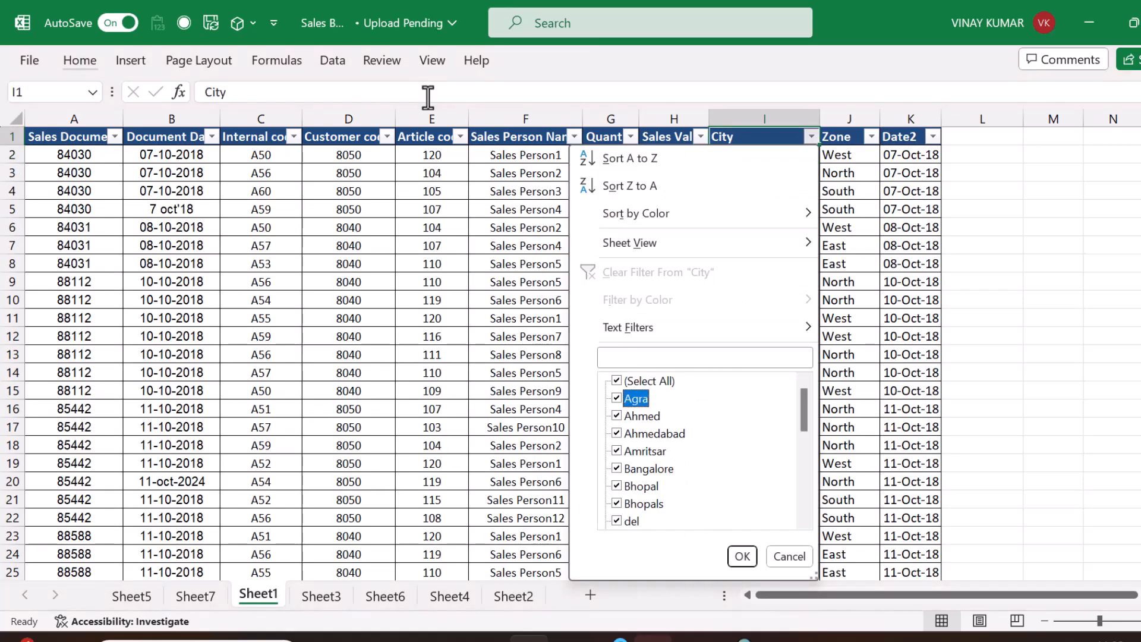
{"action": "key", "text": "Escape"}
- Copy the whole City column with its header from the sales table and switch to Sheet6
{"action": "key", "text": "Down"}
{"action": "key", "text": "Up"}
{"action": "key", "text": "ctrl+shift+Down"}
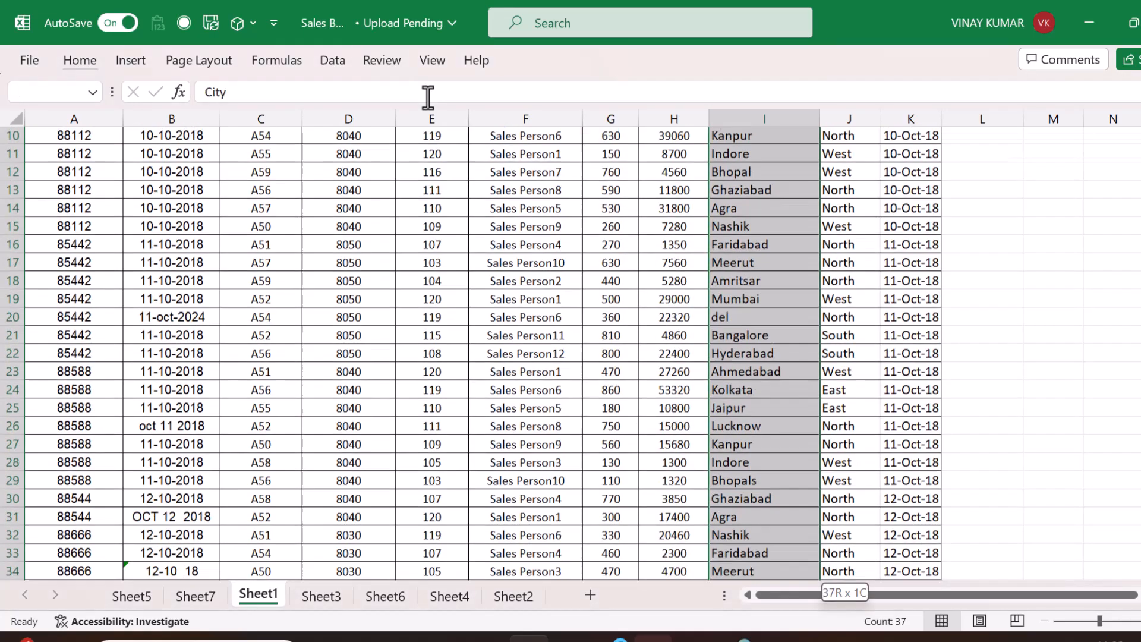
{"action": "key", "text": "ctrl+c"}
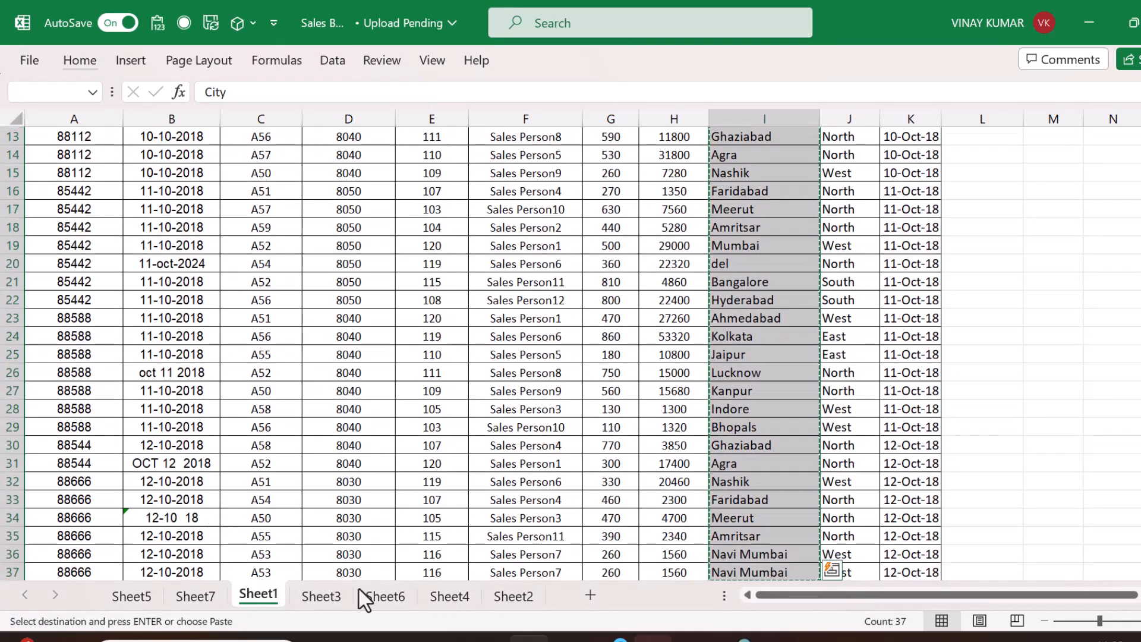
{"action": "left_click", "coordinate": [393, 603]}
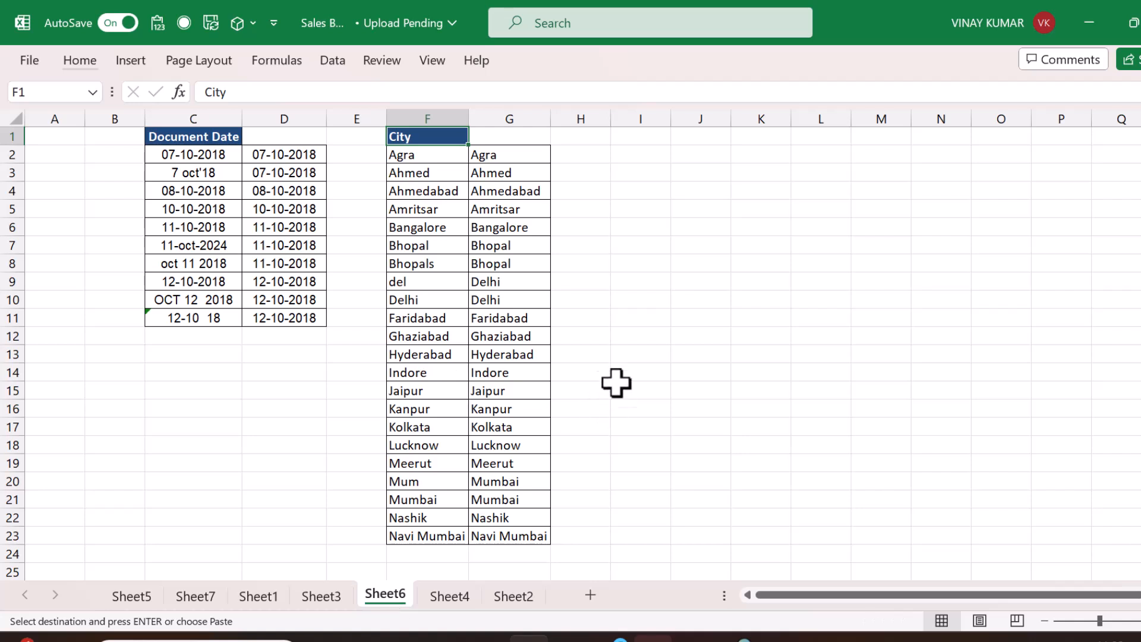
- Examine the existing City mapping list in columns F and G of Sheet6 and the empty area beside it
{"action": "left_click", "coordinate": [492, 292]}
{"action": "key", "text": "Left"}
{"action": "key", "text": "ctrl+Up"}
{"action": "key", "text": "Left"}
{"action": "key", "text": "Left"}
{"action": "key", "text": "Left"}
{"action": "key", "text": "Right"}
{"action": "key", "text": "Right"}
{"action": "key", "text": "Right"}
{"action": "key", "text": "Right"}
{"action": "key", "text": "Right"}
{"action": "key", "text": "Right"}
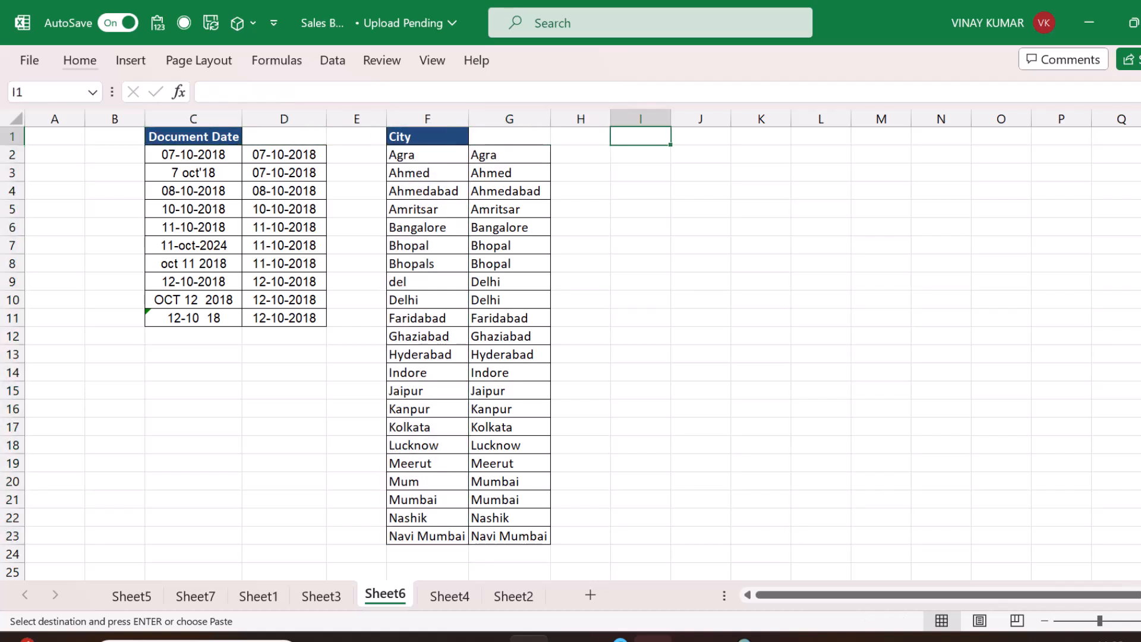
{"action": "key", "text": "Left"}
{"action": "key", "text": "Left"}
{"action": "key", "text": "Down"}
{"action": "key", "text": "Left"}
{"action": "key", "text": "shift+Right"}
{"action": "key", "text": "ctrl+shift+Down"}
{"action": "key", "text": "Right"}
{"action": "key", "text": "Down"}
{"action": "key", "text": "Down"}
{"action": "key", "text": "Down"}
{"action": "key", "text": "Down"}
{"action": "key", "text": "Left"}
{"action": "key", "text": "Up"}
{"action": "key", "text": "Up"}
{"action": "key", "text": "Up"}
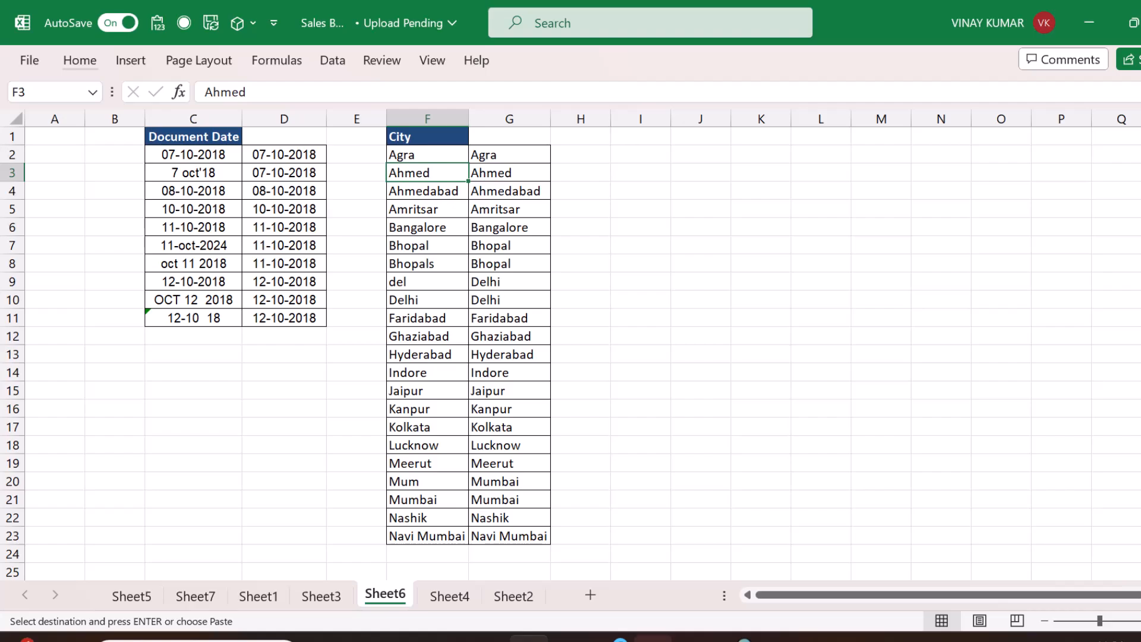
{"action": "key", "text": "ctrl+Page_Up"}
{"action": "key", "text": "ctrl+Page_Up"}
{"action": "key", "text": "ctrl+Page_Up"}
{"action": "key", "text": "ctrl+Page_Down"}
{"action": "key", "text": "ctrl+Page_Down"}
{"action": "key", "text": "ctrl+Page_Down"}
{"action": "key", "text": "Right"}
{"action": "key", "text": "Right"}
{"action": "key", "text": "Right"}
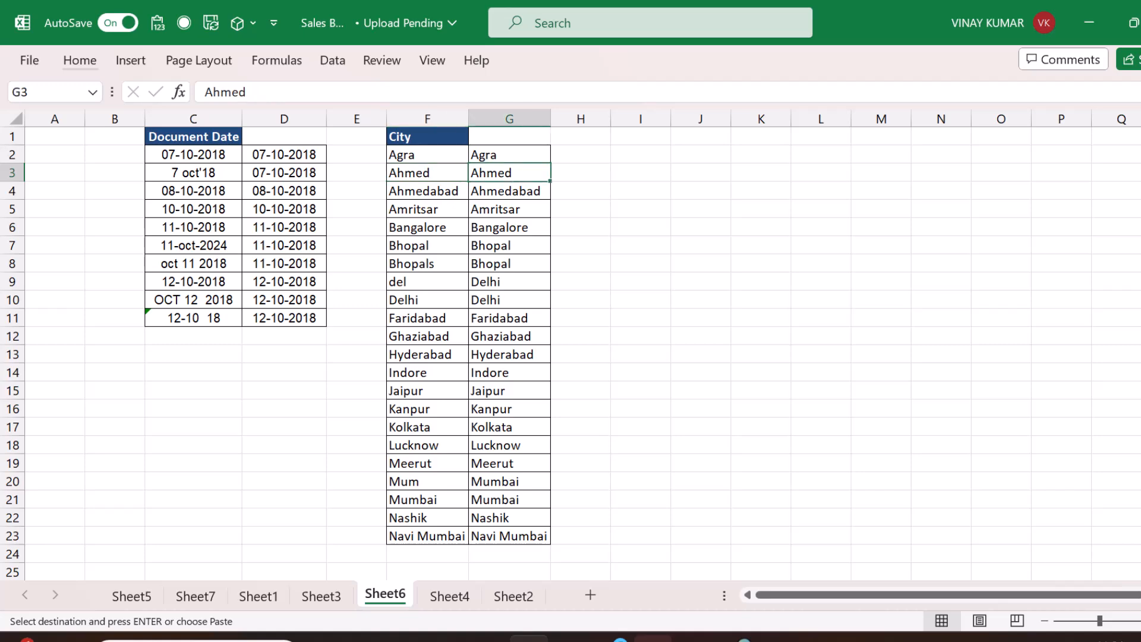
- Paste the City column at I1 on Sheet6 and remove its duplicates, treating the first row as the header
{"action": "key", "text": "Up"}
{"action": "key", "text": "Up"}
{"action": "key", "text": "ctrl+v"}
{"action": "key", "text": "alt+a"}
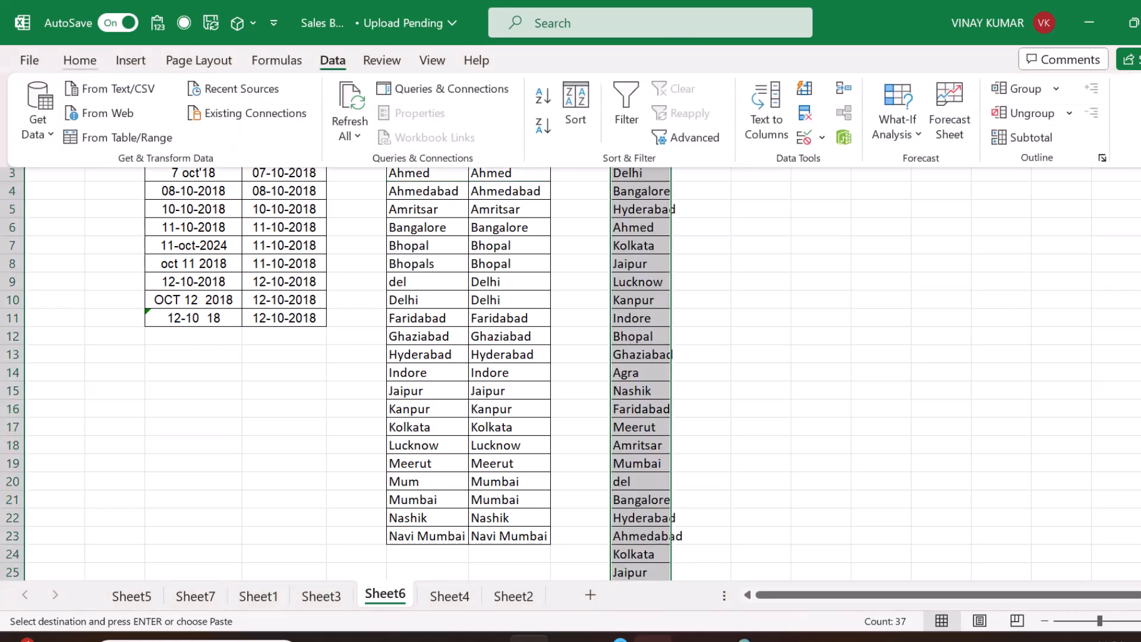
{"action": "key", "text": "m"}
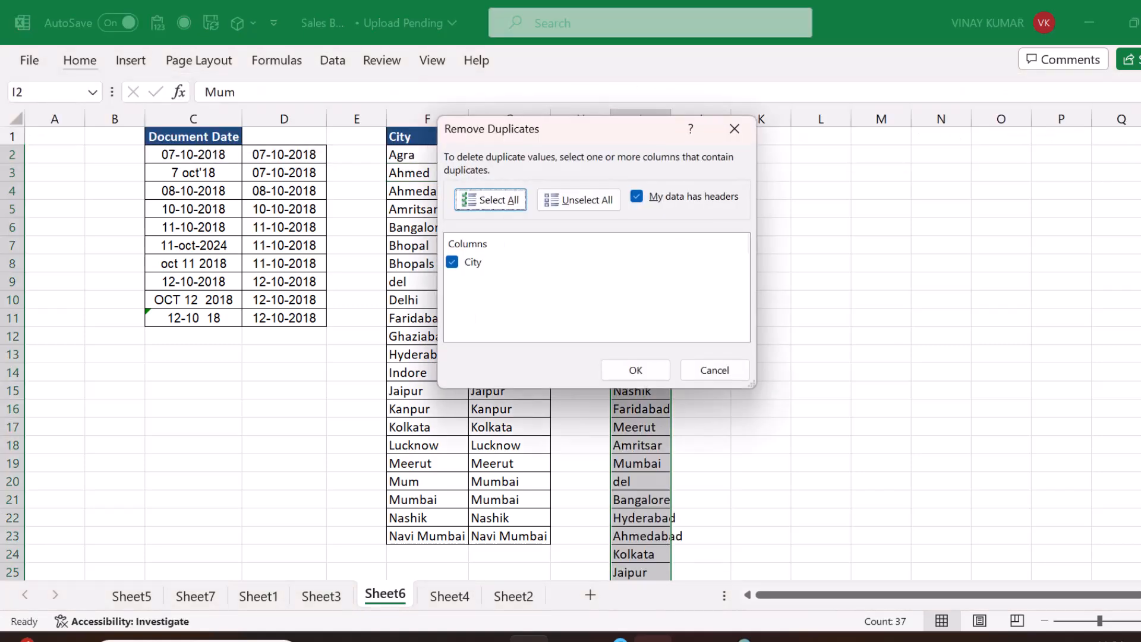
{"action": "left_click", "coordinate": [645, 368]}
{"action": "key", "text": "Return"}
- AutoFit the width of column I to the deduplicated city list
{"action": "key", "text": "Left"}
{"action": "key", "text": "ctrl+shift+Down"}
{"action": "key", "text": "alt+h"}
{"action": "key", "text": "o"}
{"action": "key", "text": "i"}
{"action": "key", "text": "Right"}
{"action": "key", "text": "Left"}
- Copy the unsorted unique city names from column I into column J, starting at J2
{"action": "key", "text": "Down"}
{"action": "key", "text": "Right"}
{"action": "key", "text": "Left"}
{"action": "key", "text": "ctrl+shift+Down"}
{"action": "key", "text": "ctrl+c"}
{"action": "key", "text": "Right"}
{"action": "key", "text": "Return"}
{"action": "key", "text": "Left"}
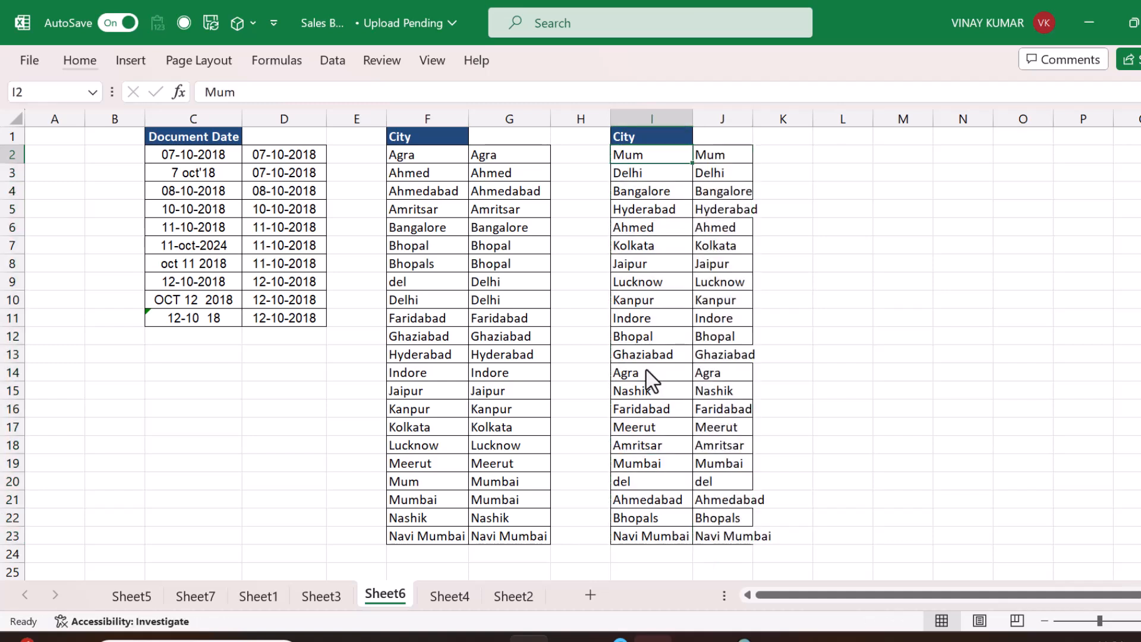
- Clear the contents and formatting of the copied city names in column J
{"action": "key", "text": "Up"}
{"action": "key", "text": "shift+Right"}
{"action": "key", "text": "Down"}
{"action": "key", "text": "Right"}
{"action": "key", "text": "ctrl+shift+Down"}
{"action": "key", "text": "alt"}
{"action": "key", "text": "h"}
{"action": "key", "text": "e"}
{"action": "key", "text": "a"}
- Sort the City list in column I by cell values from A to Z, keeping its header
{"action": "key", "text": "Up"}
{"action": "key", "text": "Left"}
{"action": "key", "text": "ctrl+shift+Down"}
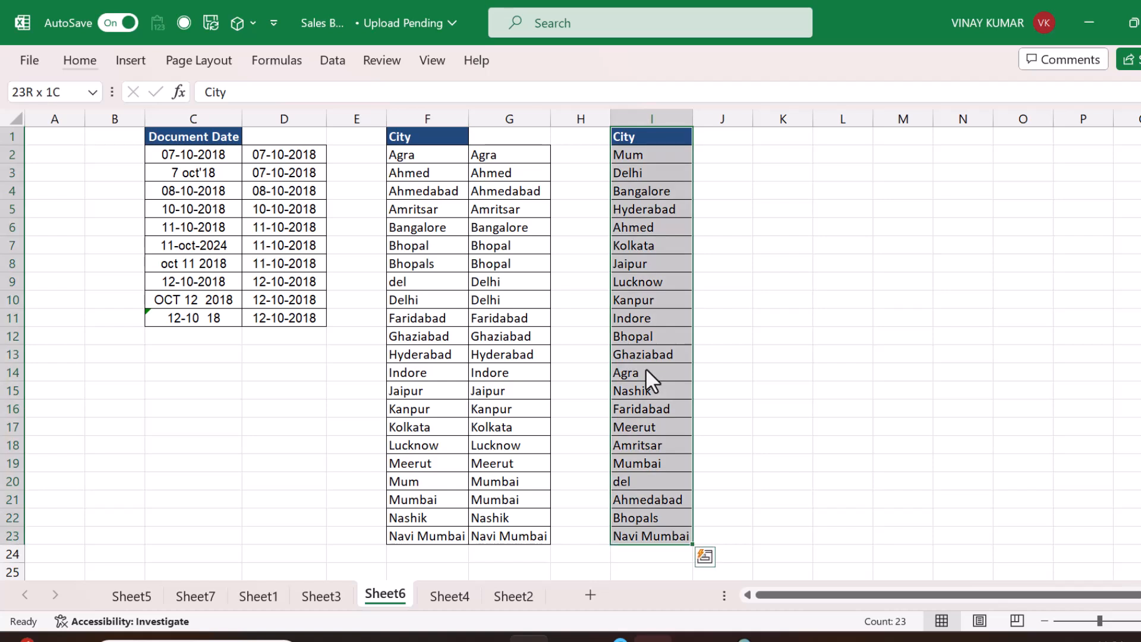
{"action": "key", "text": "alt"}
{"action": "key", "text": "d"}
{"action": "key", "text": "s"}
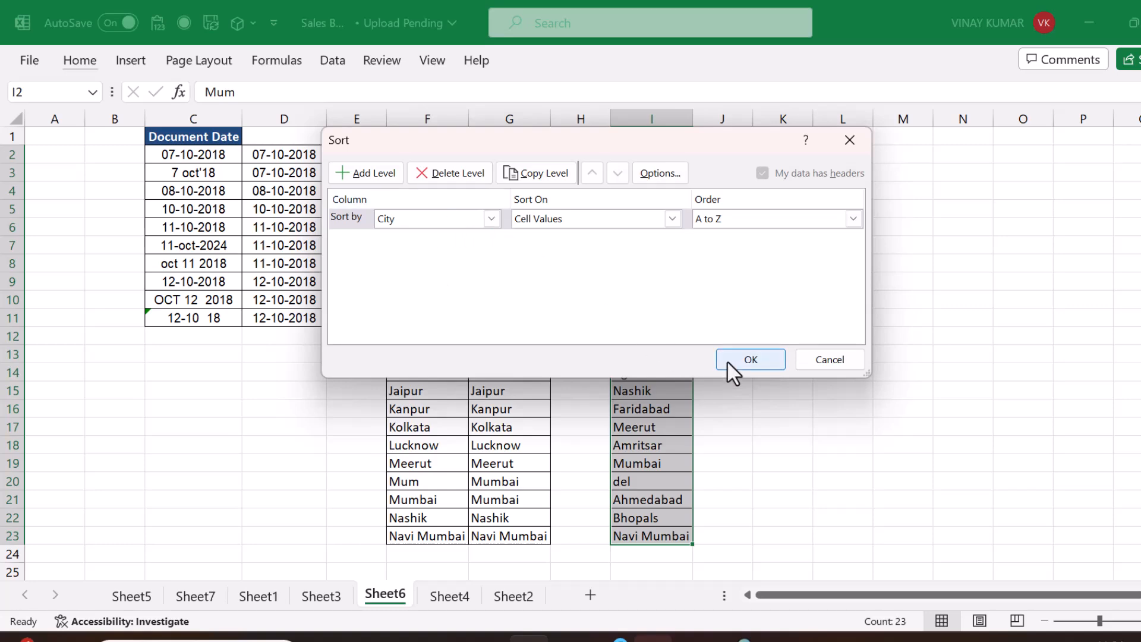
{"action": "left_click", "coordinate": [745, 360]}
- Copy the sorted city names from column I into column J, starting at J2
{"action": "key", "text": "Down"}
{"action": "key", "text": "Down"}
{"action": "key", "text": "Up"}
{"action": "key", "text": "ctrl+shift+Down"}
{"action": "key", "text": "ctrl+c"}
{"action": "key", "text": "Right"}
{"action": "key", "text": "Return"}
{"action": "key", "text": "Left"}
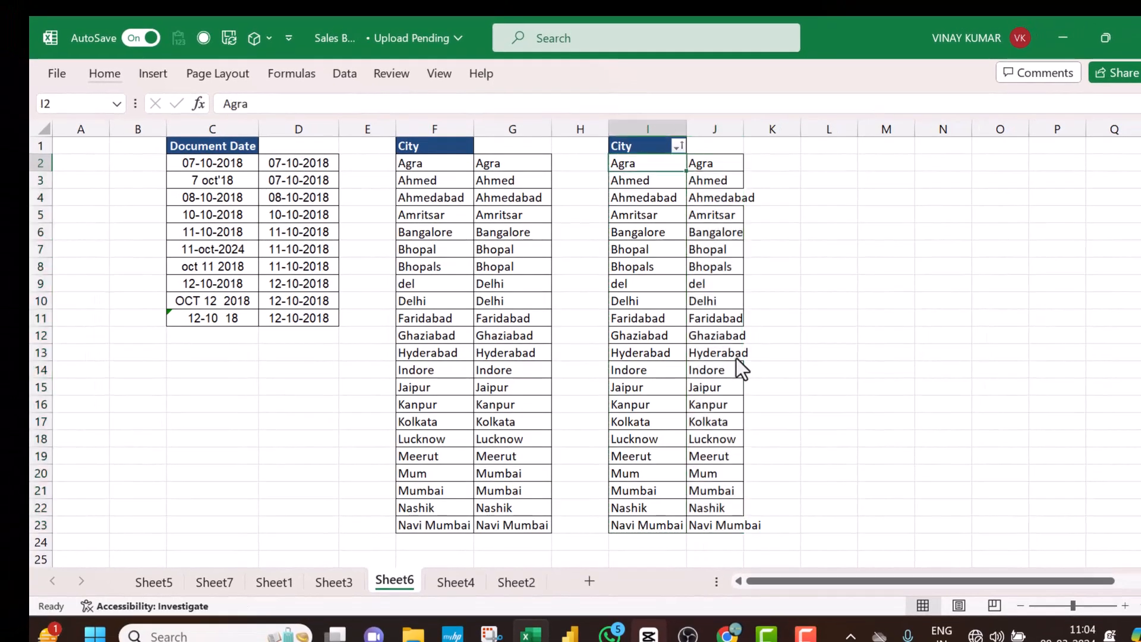
- AutoFit the width of column J to the copied city names
{"action": "key", "text": "Right"}
{"action": "key", "text": "ctrl+shift+Down"}
{"action": "key", "text": "alt+h"}
{"action": "key", "text": "o"}
{"action": "key", "text": "i"}
{"action": "key", "text": "Right"}
{"action": "key", "text": "Left"}
- Replace del in column J with Delhi, copied from the cell below it
{"action": "key", "text": "Left"}
{"action": "key", "text": "ctrl+shift+Right"}
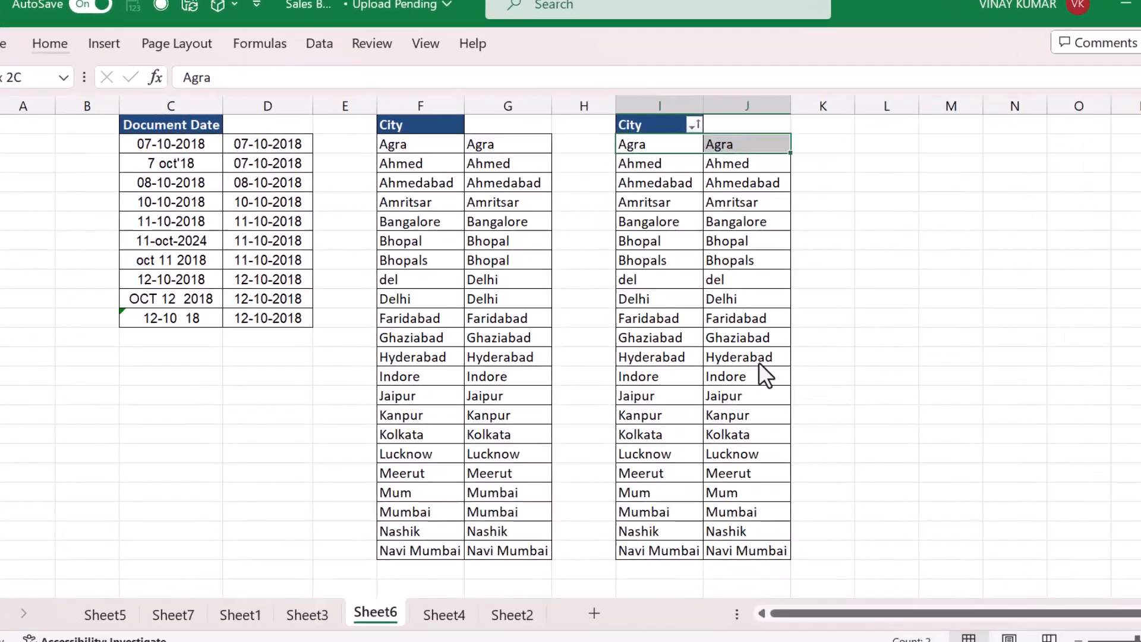
{"action": "key", "text": "Down"}
{"action": "key", "text": "Down"}
{"action": "key", "text": "Down"}
{"action": "key", "text": "Down"}
{"action": "key", "text": "Down"}
{"action": "key", "text": "Down"}
{"action": "key", "text": "Right"}
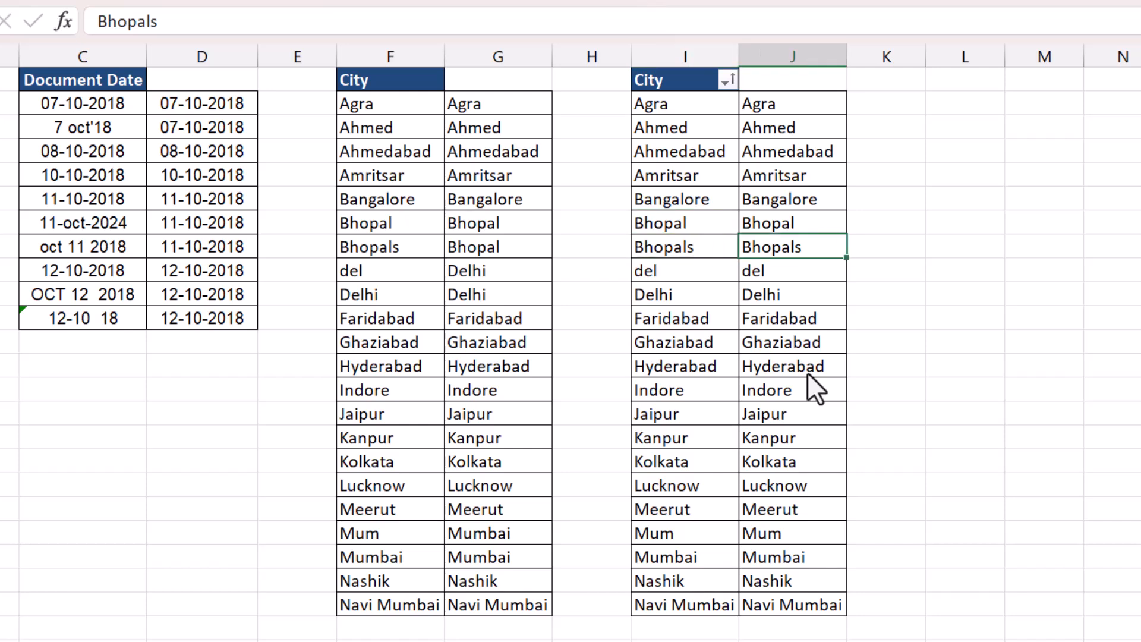
{"action": "key", "text": "Left"}
{"action": "key", "text": "Down"}
{"action": "key", "text": "Down"}
{"action": "key", "text": "Right"}
{"action": "key", "text": "ctrl+c"}
{"action": "key", "text": "Up"}
{"action": "key", "text": "Return"}
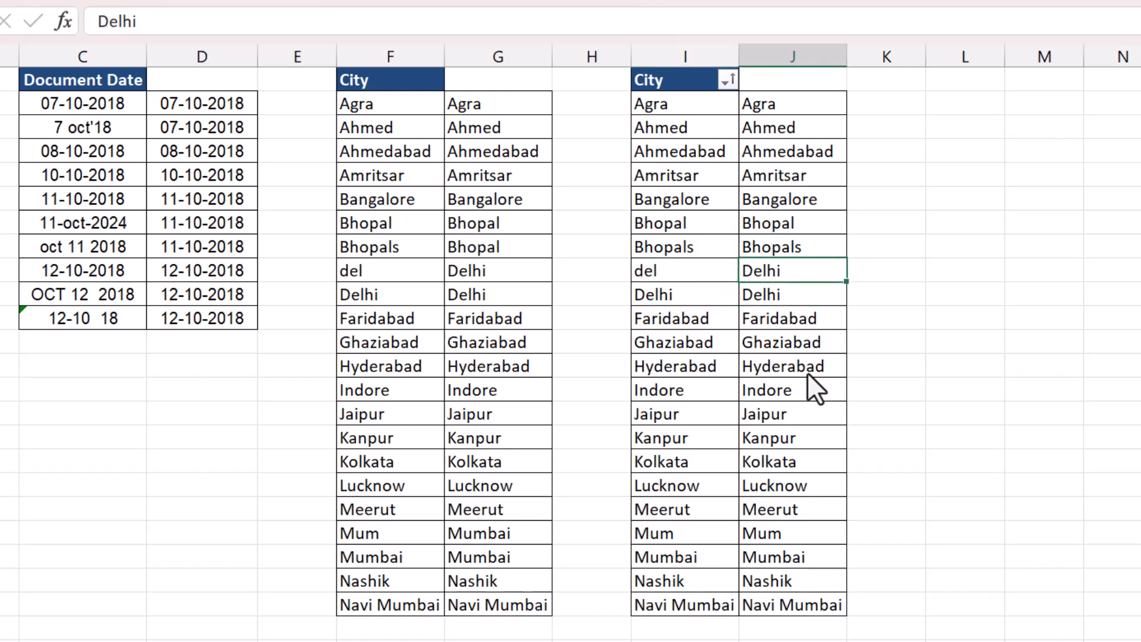
- Check the raw city names in column I against the copies in column J, row by row down to Lucknow
{"action": "key", "text": "Left"}
{"action": "key", "text": "Up"}
{"action": "key", "text": "ctrl+Up"}
{"action": "key", "text": "Down"}
{"action": "key", "text": "ctrl+shift+Down"}
{"action": "key", "text": "Right"}
{"action": "key", "text": "ctrl+shift+Down"}
{"action": "key", "text": "Left"}
{"action": "key", "text": "Down"}
{"action": "key", "text": "Down"}
{"action": "key", "text": "Down"}
{"action": "key", "text": "Down"}
{"action": "key", "text": "Down"}
{"action": "key", "text": "Down"}
{"action": "key", "text": "Down"}
{"action": "key", "text": "Down"}
{"action": "key", "text": "Down"}
{"action": "key", "text": "Right"}
{"action": "key", "text": "Down"}
{"action": "key", "text": "Down"}
{"action": "key", "text": "Down"}
{"action": "key", "text": "Left"}
{"action": "key", "text": "Down"}
{"action": "key", "text": "Down"}
{"action": "key", "text": "Right"}
{"action": "key", "text": "Left"}
{"action": "key", "text": "Down"}
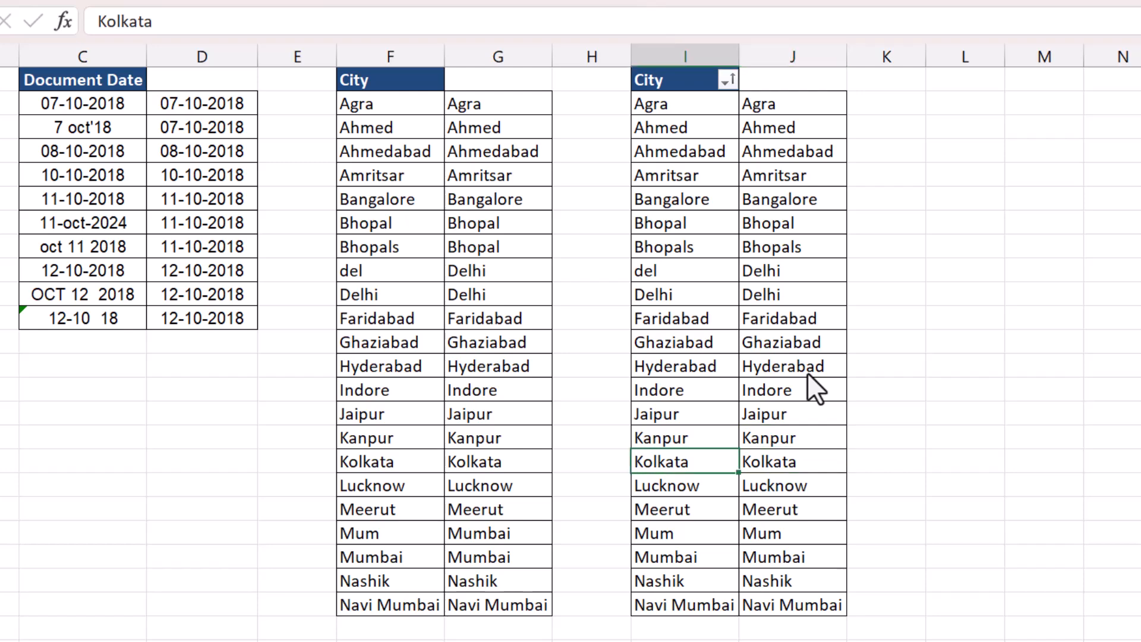
{"action": "key", "text": "Right"}
{"action": "key", "text": "Down"}
{"action": "key", "text": "Left"}
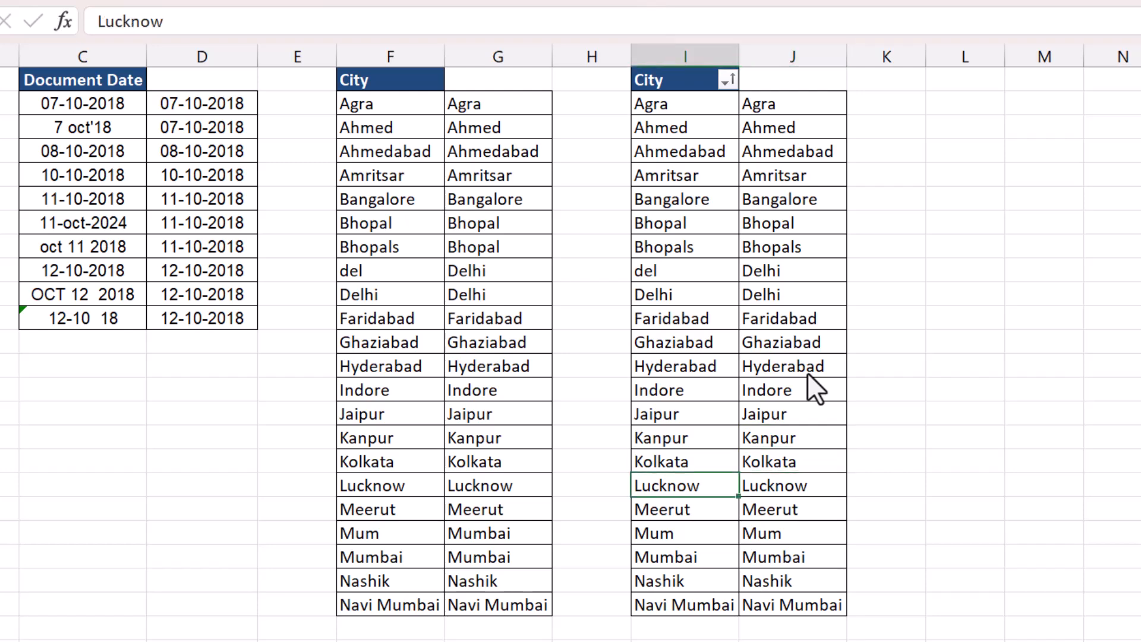
- Replace Mum in column J with Mumbai, copied from the cell below it
{"action": "key", "text": "Down"}
{"action": "key", "text": "Down"}
{"action": "key", "text": "Right"}
{"action": "key", "text": "Down"}
{"action": "key", "text": "ctrl+c"}
{"action": "key", "text": "Up"}
{"action": "key", "text": "Return"}
- Review the rest of the city mapping in columns I and J, back up to Agra, and select the table
{"action": "key", "text": "Left"}
{"action": "key", "text": "Down"}
{"action": "key", "text": "Down"}
{"action": "key", "text": "Right"}
{"action": "key", "text": "Up"}
{"action": "key", "text": "Up"}
{"action": "key", "text": "Up"}
{"action": "key", "text": "Up"}
{"action": "key", "text": "Up"}
{"action": "key", "text": "Up"}
{"action": "key", "text": "Up"}
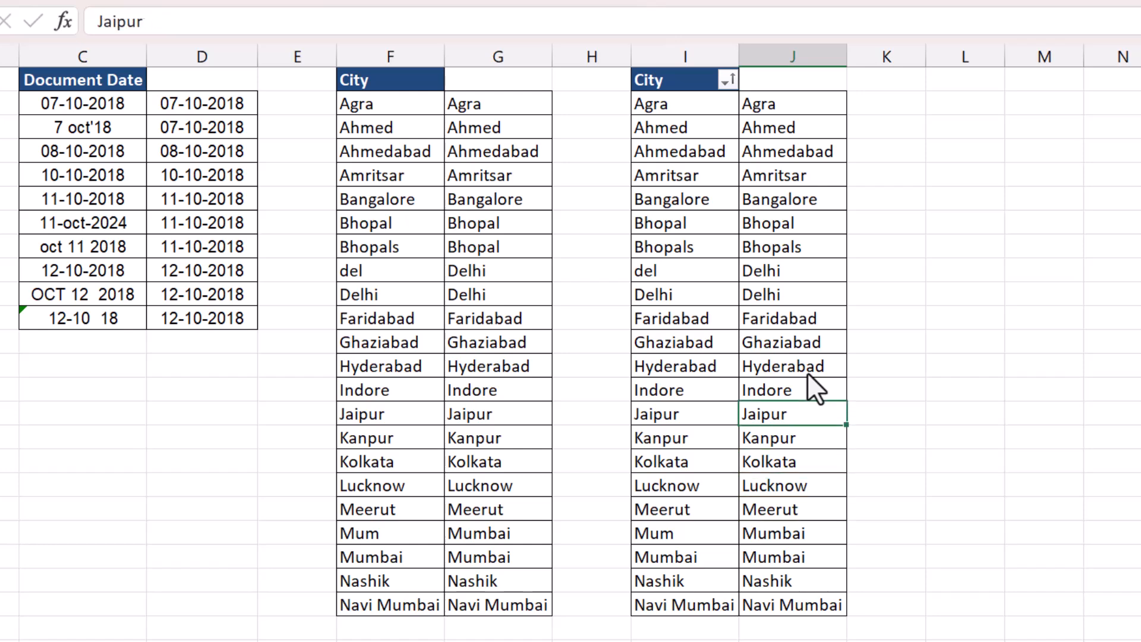
{"action": "key", "text": "Up"}
{"action": "key", "text": "Left"}
{"action": "key", "text": "Up"}
{"action": "key", "text": "Up"}
{"action": "key", "text": "Up"}
{"action": "key", "text": "Up"}
{"action": "key", "text": "Up"}
{"action": "key", "text": "Up"}
{"action": "key", "text": "Up"}
{"action": "key", "text": "Up"}
{"action": "key", "text": "Up"}
{"action": "key", "text": "Up"}
{"action": "key", "text": "Up"}
{"action": "key", "text": "Up"}
{"action": "key", "text": "Up"}
{"action": "key", "text": "Right"}
{"action": "key", "text": "Down"}
{"action": "key", "text": "Left"}
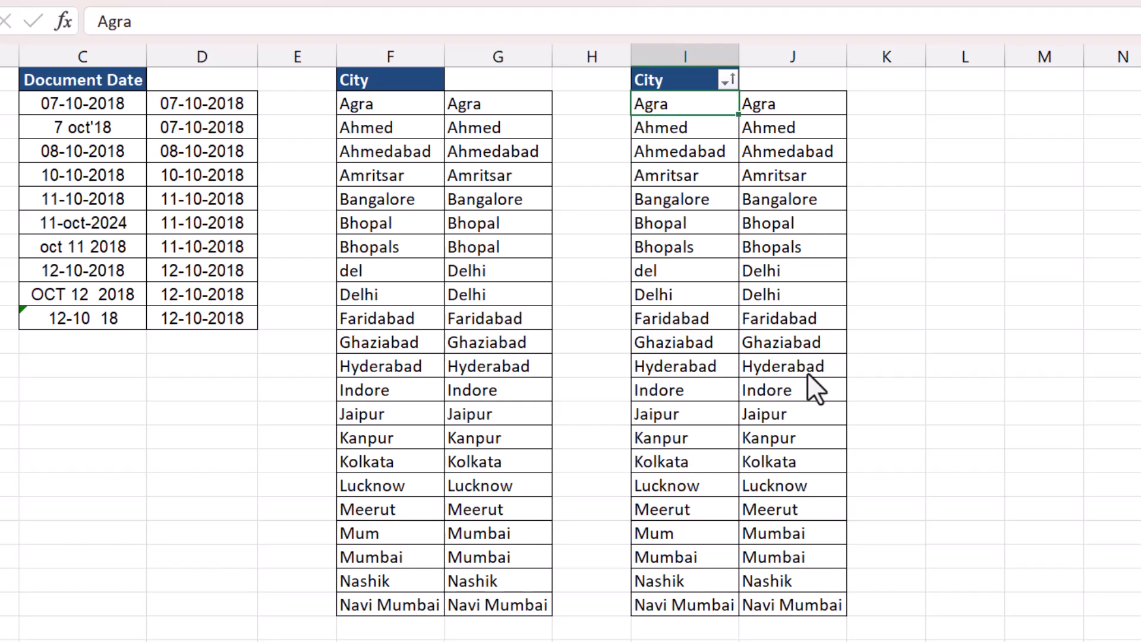
{"action": "key", "text": "shift+Right"}
{"action": "key", "text": "ctrl+shift+Down"}
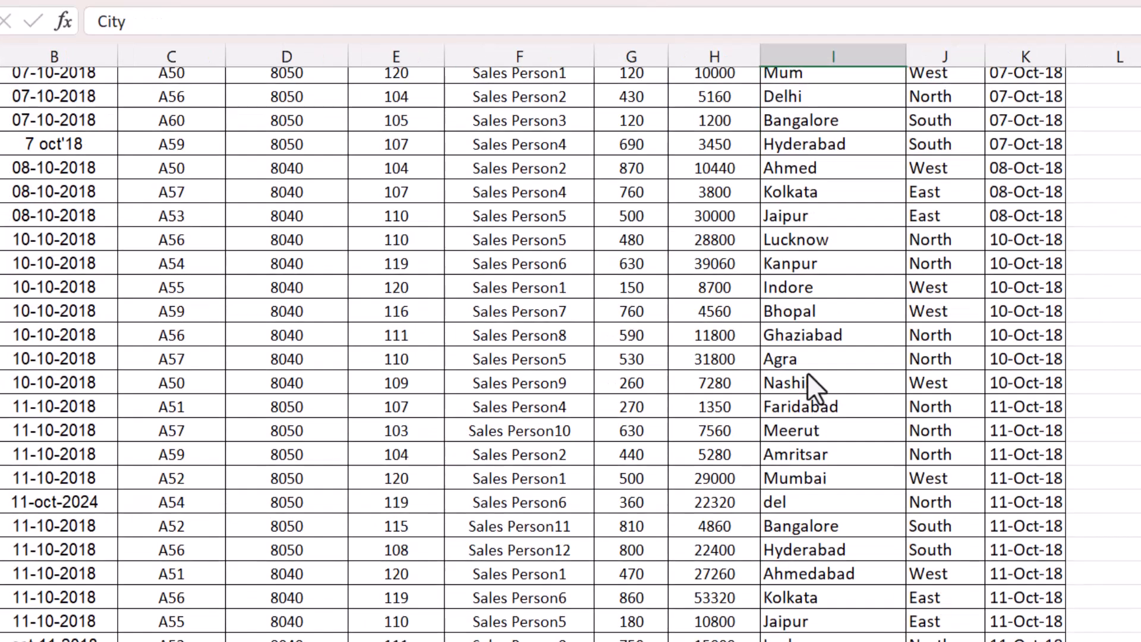
- Remove the filter from the sales data on Sheet1 and add a City2 column header in L1
{"action": "scroll", "coordinate": [807, 372], "scroll_direction": "up", "scroll_amount": 1}
{"action": "key", "text": "Right"}
{"action": "key", "text": "ctrl+shift+l"}
{"action": "key", "text": "Right"}
{"action": "key", "text": "Right"}
{"action": "type", "text": "City"}
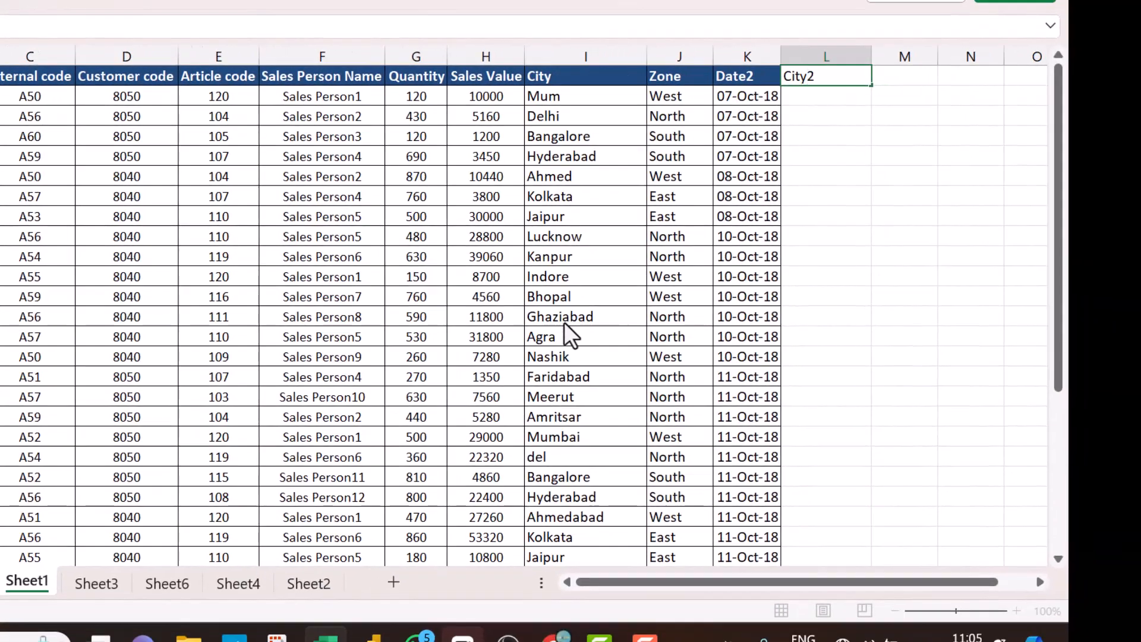
{"action": "type", "text": "2"}
{"action": "key", "text": "Return"}
- Enter =VLOOKUP(I2,Sheet6!$I$2:$J$23,2,0) in L2 to look up the corrected city
{"action": "type", "text": "=vl"}
{"action": "key", "text": "Tab"}
{"action": "key", "text": "Left"}
{"action": "key", "text": "Left"}
{"action": "key", "text": "Left"}
{"action": "type", "text": ","}
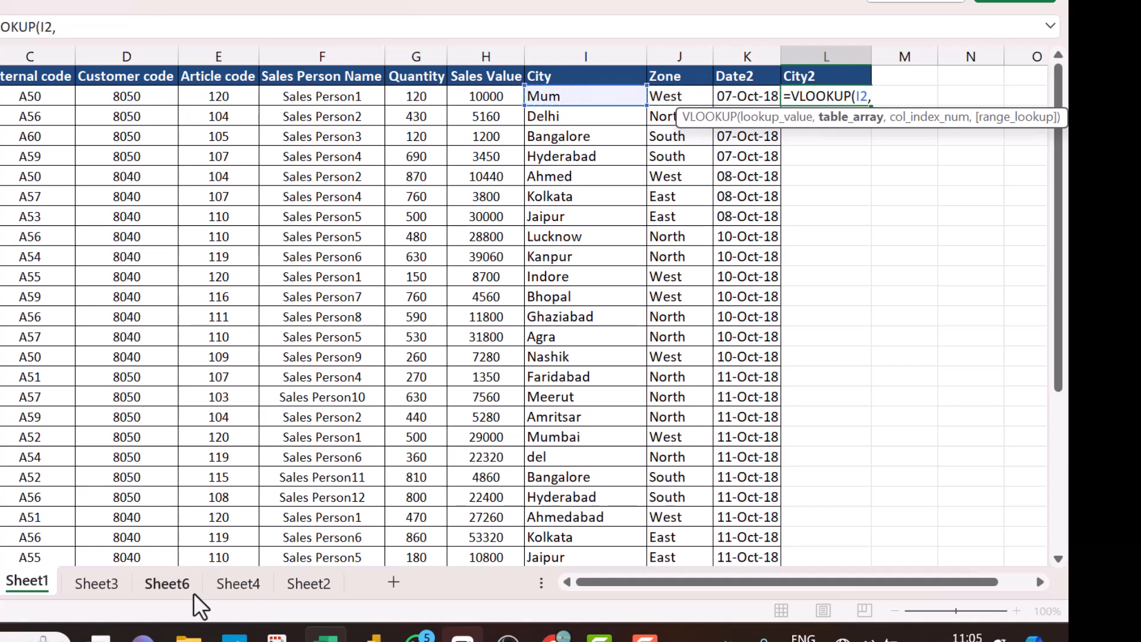
{"action": "left_click", "coordinate": [167, 583]}
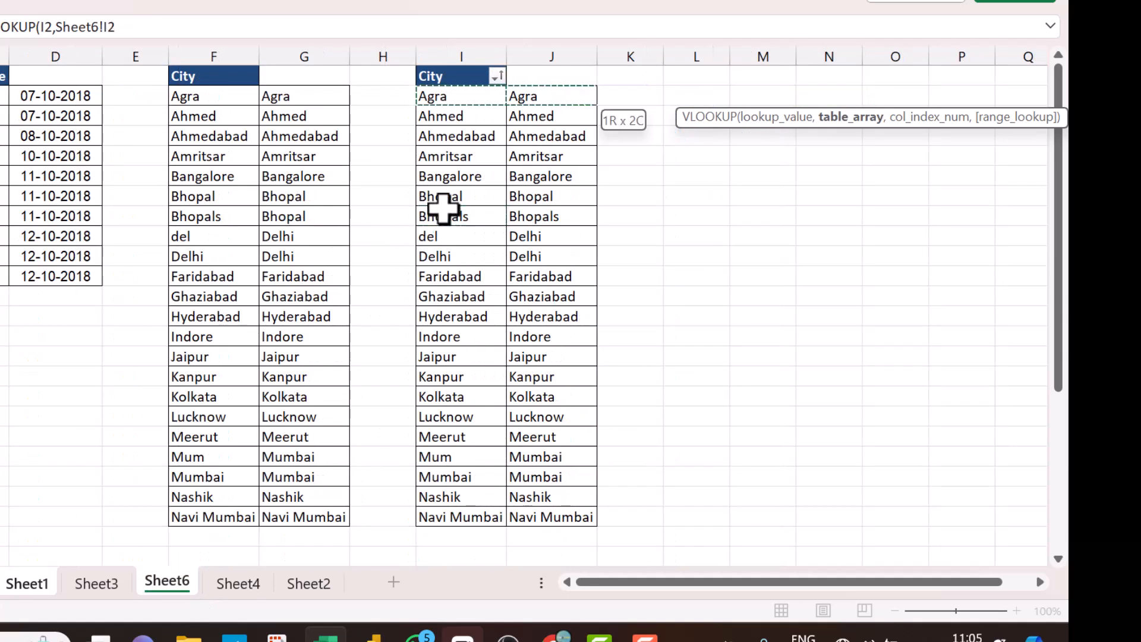
{"action": "key", "text": "ctrl+shift+Right"}
{"action": "key", "text": "ctrl+shift+Down"}
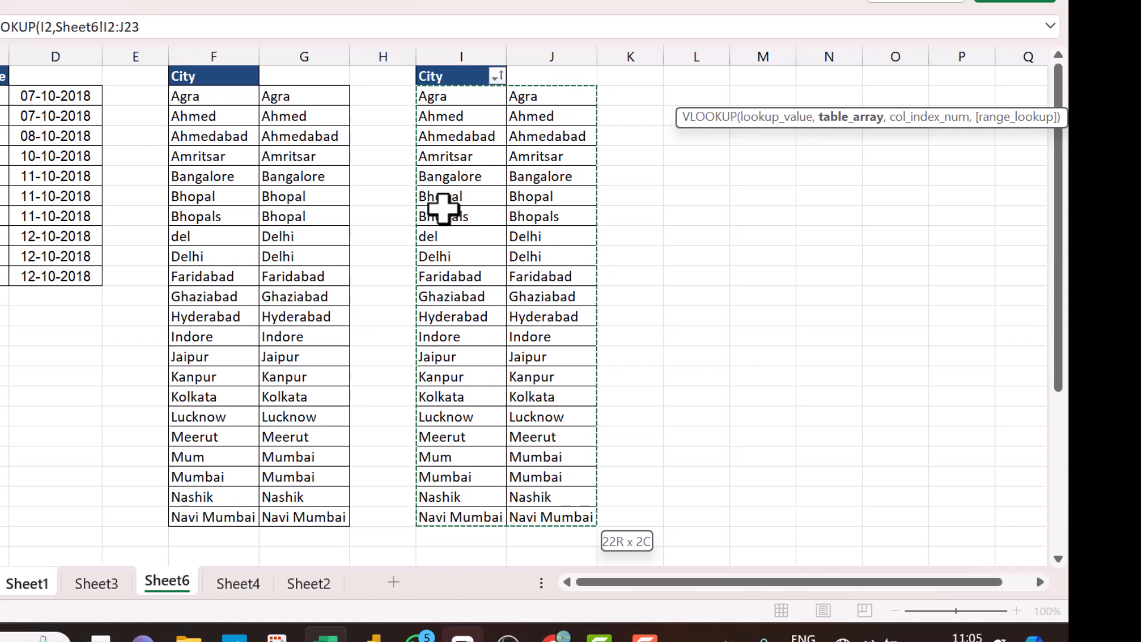
{"action": "key", "text": "F4"}
{"action": "type", "text": ","}
{"action": "type", "text": "2,00"}
{"action": "key", "text": "Tab"}
- Fill the City2 lookup formula down column L to the last data row
{"action": "key", "text": "Left"}
{"action": "key", "text": "Left"}
{"action": "key", "text": "ctrl+Down"}
{"action": "key", "text": "Right"}
{"action": "key", "text": "ctrl+shift+Up"}
{"action": "key", "text": "ctrl+d"}
- Convert the City2 formulas in column L to static values by copying them and pasting values in place
{"action": "key", "text": "ctrl+Up"}
{"action": "key", "text": "Down"}
{"action": "key", "text": "Right"}
{"action": "key", "text": "Right"}
{"action": "key", "text": "Left"}
{"action": "key", "text": "Left"}
{"action": "key", "text": "Left"}
{"action": "key", "text": "ctrl+shift+Down"}
{"action": "key", "text": "ctrl+c"}
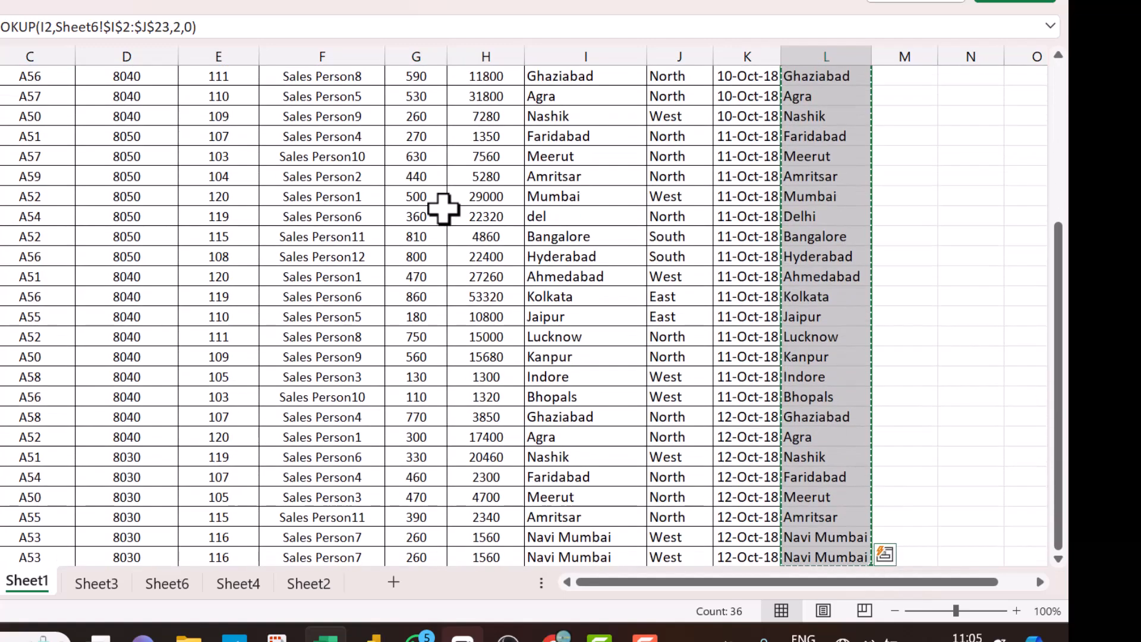
{"action": "key", "text": "ctrl+alt+v"}
{"action": "key", "text": "v"}
{"action": "key", "text": "Return"}
{"action": "key", "text": "Escape"}
- Turn on filters for the sales data and filter the City column to just two city names
{"action": "key", "text": "Right"}
{"action": "key", "text": "Left"}
{"action": "key", "text": "Up"}
{"action": "key", "text": "Left"}
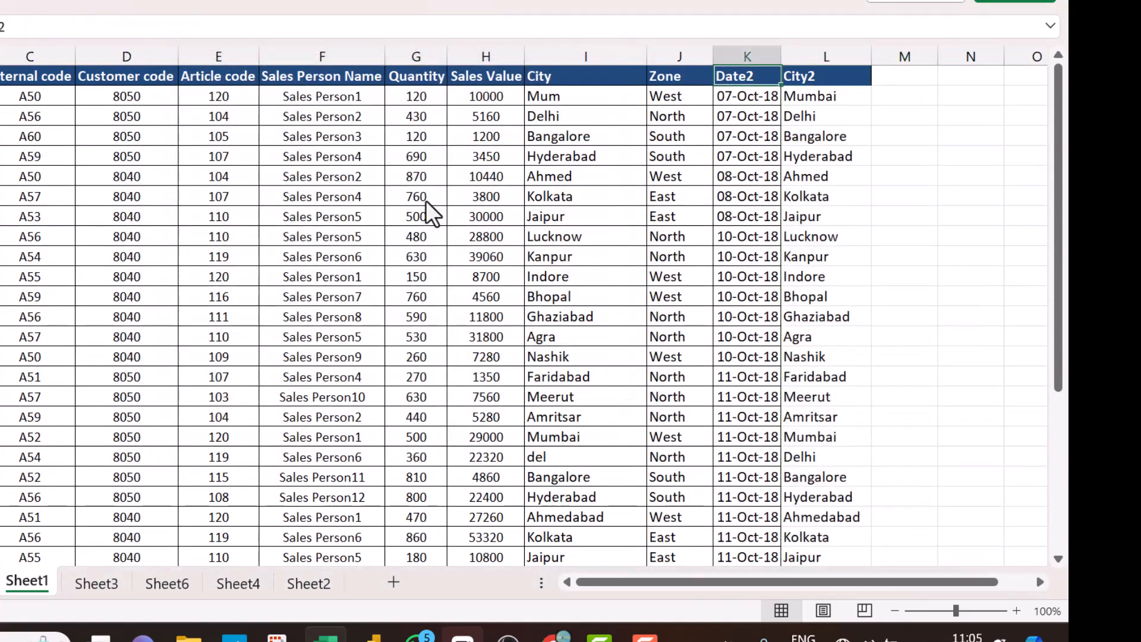
{"action": "key", "text": "ctrl+shift+l"}
{"action": "key", "text": "Left"}
{"action": "key", "text": "Left"}
{"action": "key", "text": "alt+Down"}
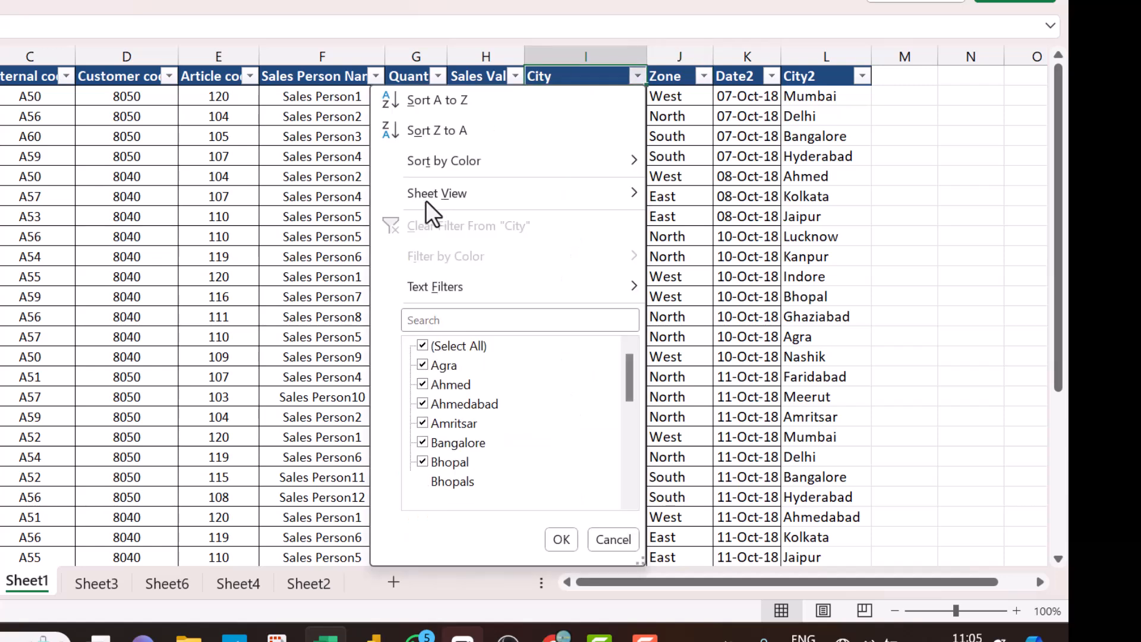
{"action": "key", "text": "Tab"}
{"action": "key", "text": "Tab"}
{"action": "key", "text": "space"}
{"action": "key", "text": "Down"}
{"action": "key", "text": "Down"}
{"action": "key", "text": "Down"}
{"action": "key", "text": "Down"}
{"action": "key", "text": "Down"}
{"action": "key", "text": "Down"}
{"action": "key", "text": "Down"}
{"action": "key", "text": "Down"}
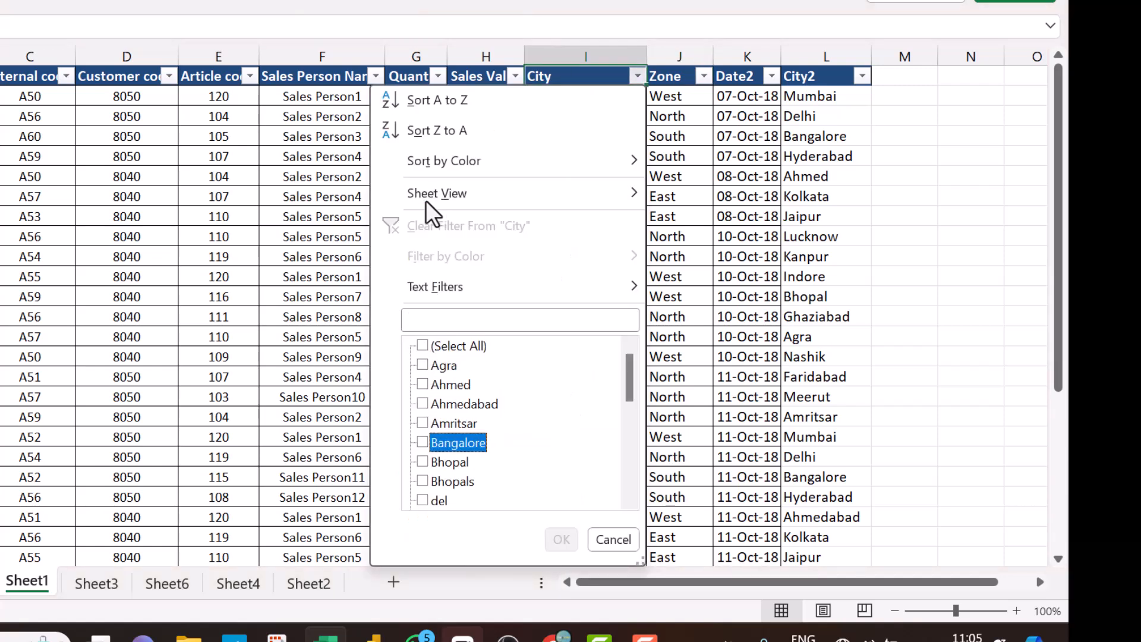
{"action": "key", "text": "space"}
{"action": "key", "text": "Down"}
{"action": "key", "text": "space"}
{"action": "key", "text": "Return"}
- Turn off the filters on the sales data so that all rows are shown
{"action": "key", "text": "Right"}
{"action": "key", "text": "Left"}
{"action": "key", "text": "ctrl+shift+l"}
{"action": "key", "text": "Right"}
{"action": "key", "text": "Down"}
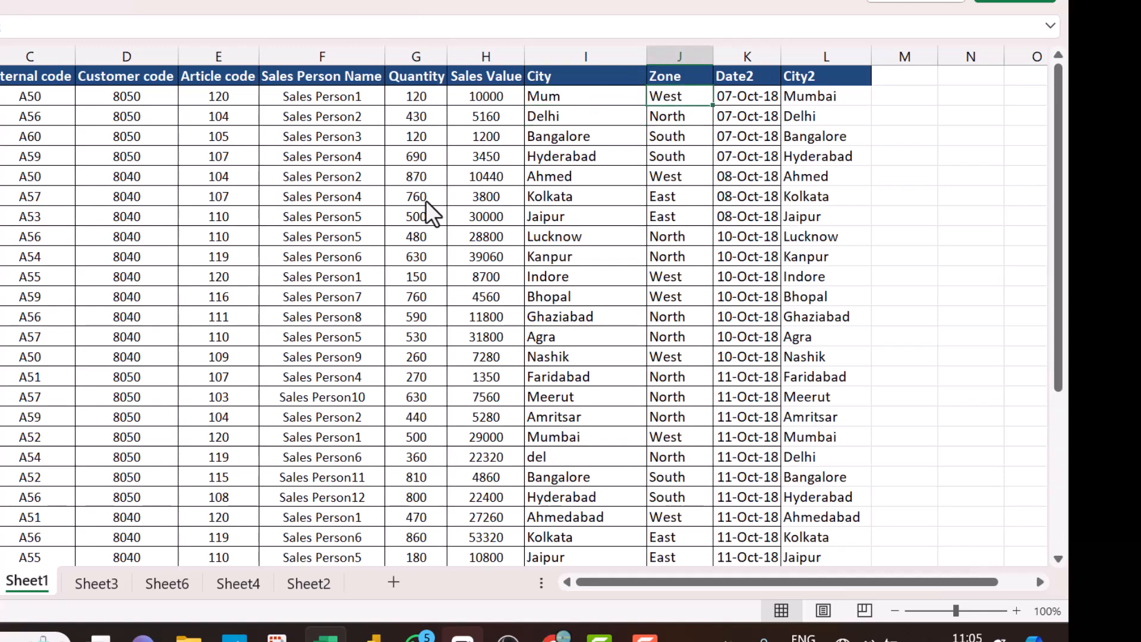
- Examine the two city mapping tables on Sheet6, comparing columns F and G with columns I and J
{"action": "key", "text": "ctrl+Page_Down"}
{"action": "key", "text": "ctrl+Page_Down"}
{"action": "key", "text": "Left"}
{"action": "key", "text": "Left"}
{"action": "key", "text": "Left"}
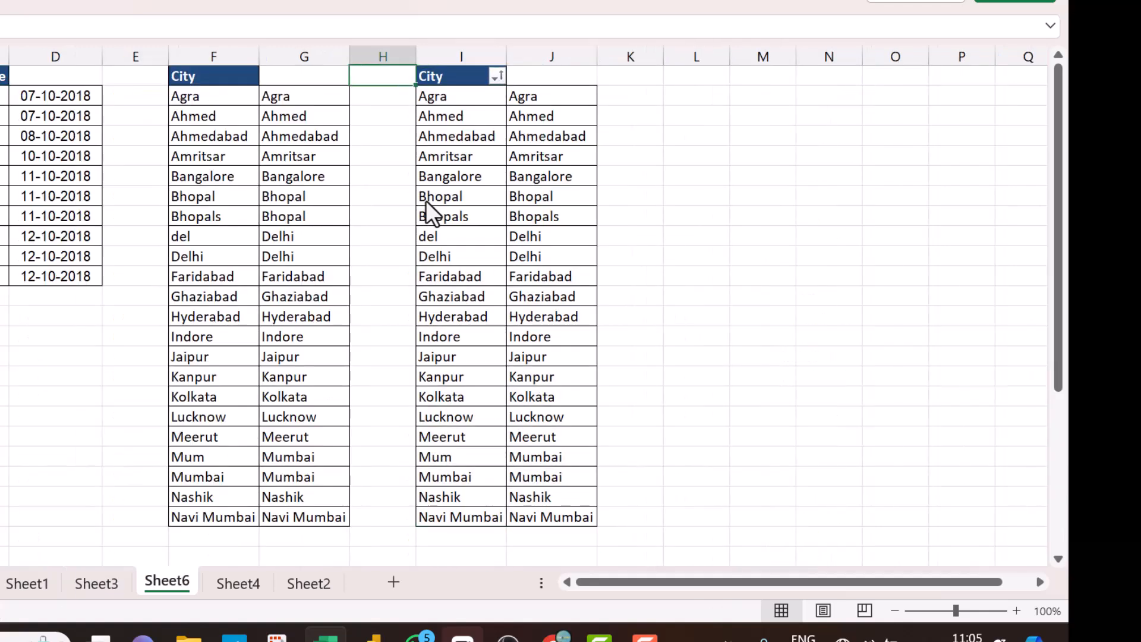
{"action": "key", "text": "shift+Right"}
{"action": "key", "text": "shift+Right"}
{"action": "key", "text": "shift+Right"}
{"action": "key", "text": "shift+Right"}
{"action": "key", "text": "shift+Down"}
{"action": "key", "text": "ctrl+shift+Down"}
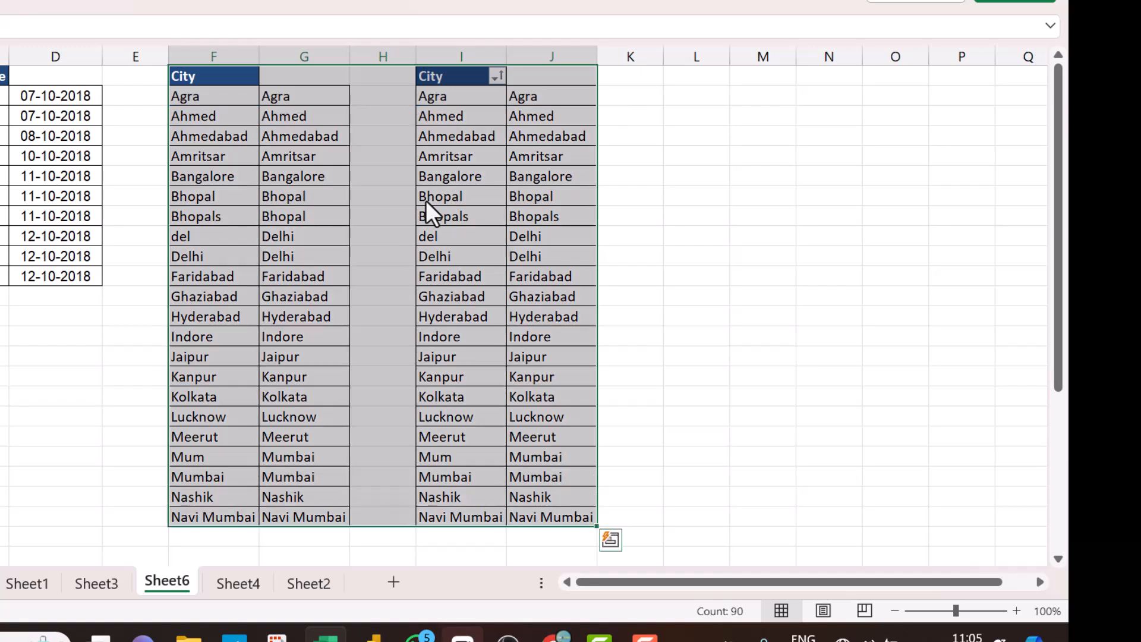
{"action": "key", "text": "Down"}
{"action": "key", "text": "Down"}
{"action": "key", "text": "Right"}
{"action": "key", "text": "Right"}
{"action": "key", "text": "Right"}
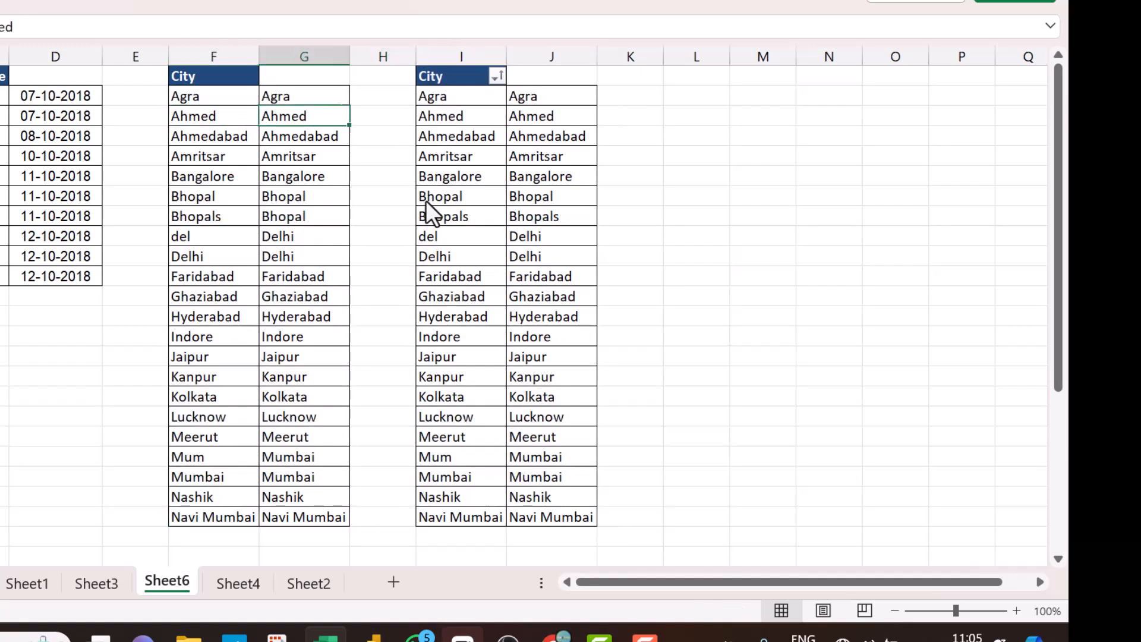
{"action": "key", "text": "Down"}
{"action": "key", "text": "Down"}
{"action": "key", "text": "Down"}
{"action": "key", "text": "Down"}
{"action": "key", "text": "Down"}
{"action": "key", "text": "Down"}
{"action": "key", "text": "Down"}
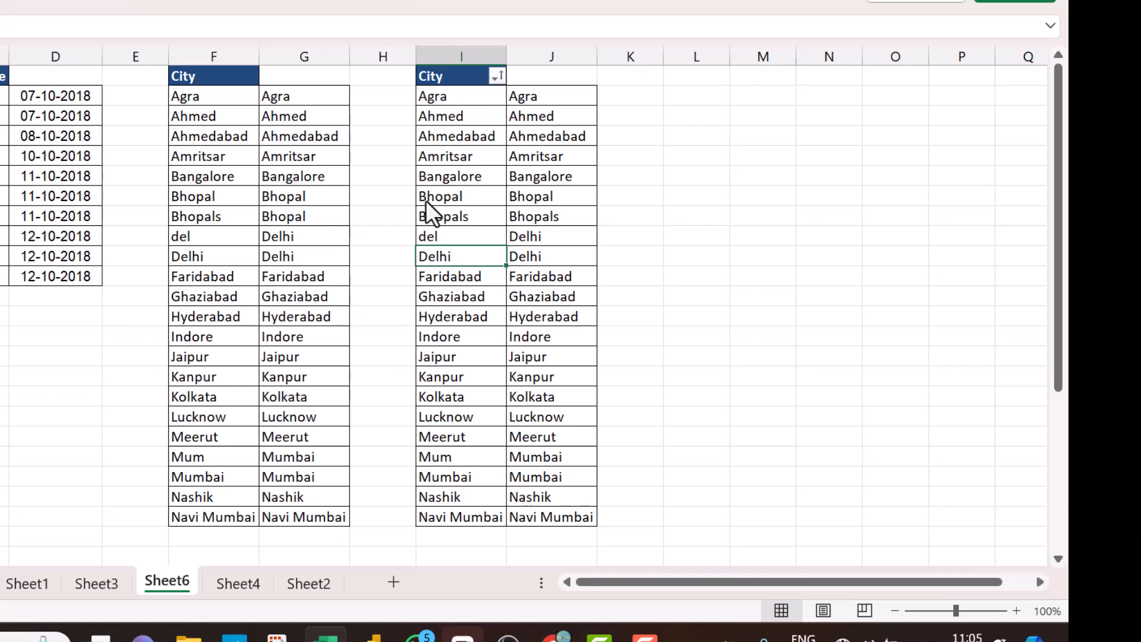
- Replace the "del" entry in column I's City mapping table on Sheet6 with "Deli"
{"action": "key", "text": "Down"}
{"action": "key", "text": "ctrl+Down"}
{"action": "key", "text": "Down"}
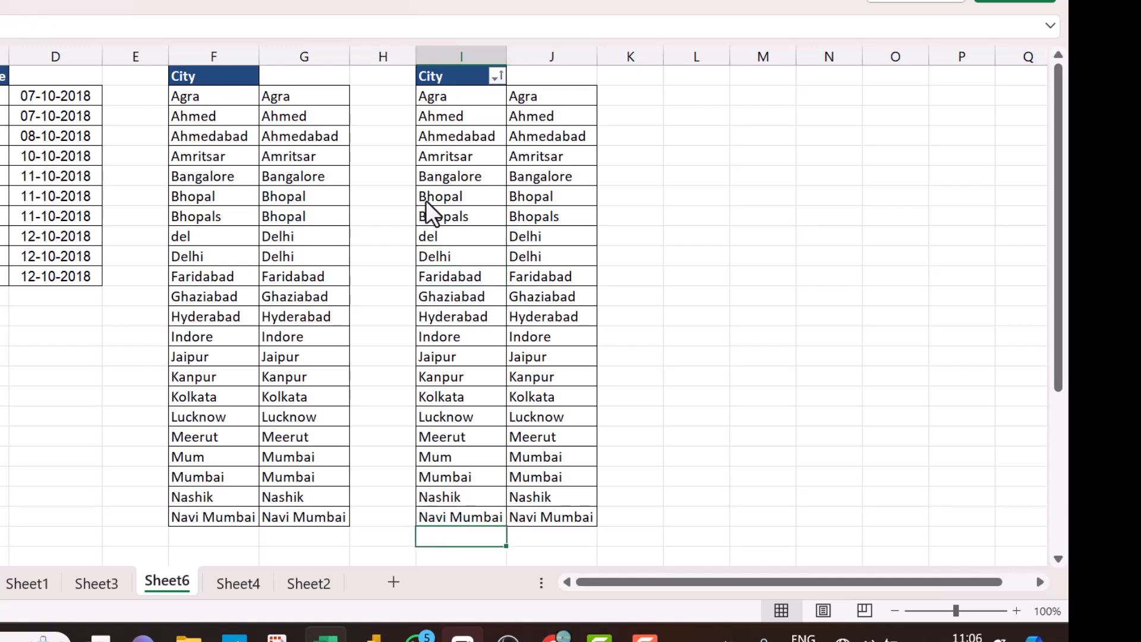
{"action": "key", "text": "Up"}
{"action": "key", "text": "Up"}
{"action": "key", "text": "Up"}
{"action": "key", "text": "Up"}
{"action": "key", "text": "Up"}
{"action": "key", "text": "Up"}
{"action": "key", "text": "Up"}
{"action": "key", "text": "Up"}
{"action": "key", "text": "Up"}
{"action": "key", "text": "Up"}
{"action": "key", "text": "Up"}
{"action": "key", "text": "Up"}
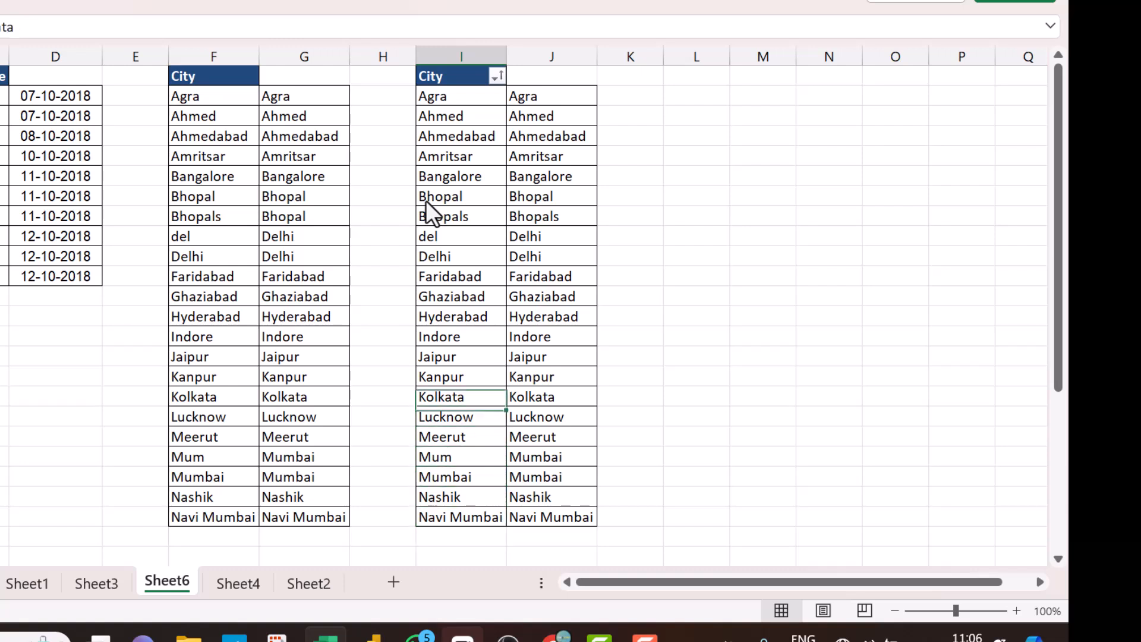
{"action": "key", "text": "Up"}
{"action": "key", "text": "Up"}
{"action": "key", "text": "Up"}
{"action": "key", "text": "F2"}
{"action": "key", "text": "Left"}
{"action": "key", "text": "BackSpace"}
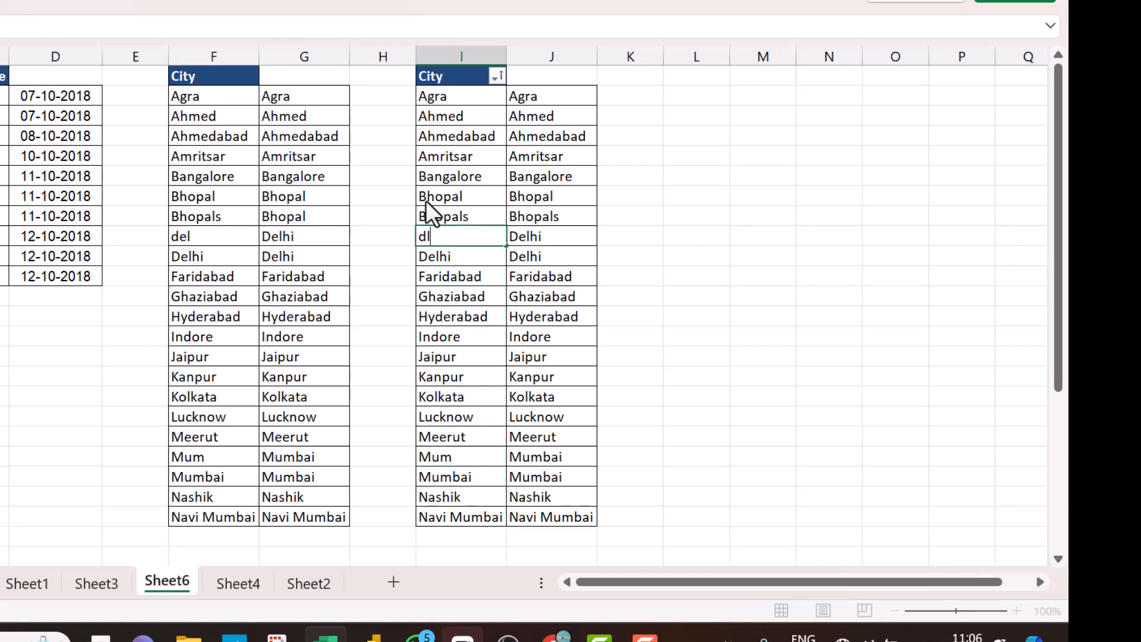
{"action": "key", "text": "Return"}
{"action": "key", "text": "Up"}
{"action": "type", "text": "Deli"}
{"action": "key", "text": "Return"}
{"action": "key", "text": "Up"}
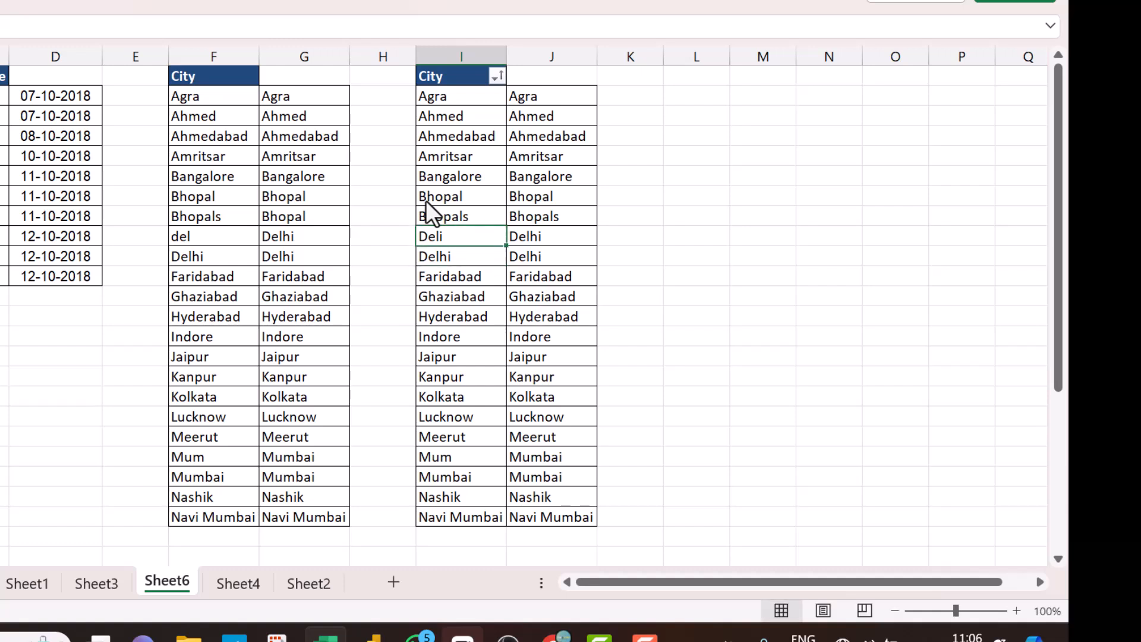
- Return from the mapping tables on Sheet6 to the sales data on Sheet1
{"action": "key", "text": "Up"}
{"action": "key", "text": "ctrl+Up"}
{"action": "key", "text": "Left"}
{"action": "key", "text": "ctrl+Page_Up"}
{"action": "key", "text": "ctrl+Page_Up"}
{"action": "key", "text": "ctrl+Page_Up"}
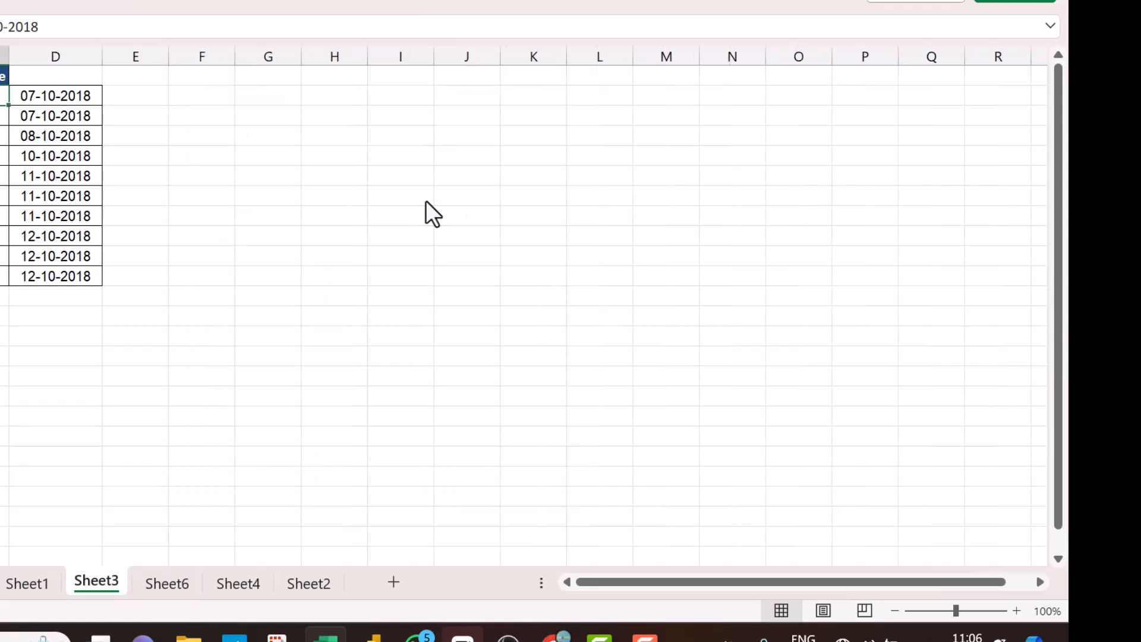
{"action": "key", "text": "ctrl+Page_Down"}
- Apply all borders to the entire sales data table on Sheet1, from its header row down through the Date2 and City2 columns
{"action": "key", "text": "Up"}
{"action": "key", "text": "ctrl+Left"}
{"action": "key", "text": "ctrl+shift+Right"}
{"action": "key", "text": "ctrl+q"}
{"action": "key", "text": "Escape"}
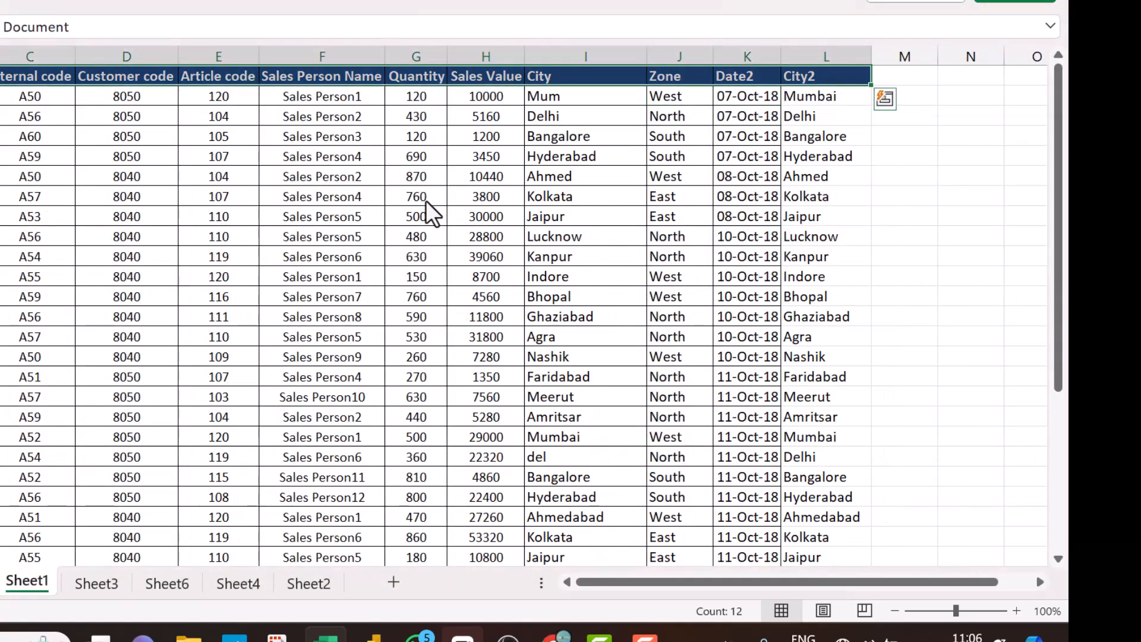
{"action": "key", "text": "ctrl+shift+Down"}
{"action": "key", "text": "alt+h"}
{"action": "key", "text": "b"}
{"action": "key", "text": "a"}
{"action": "key", "text": "Down"}
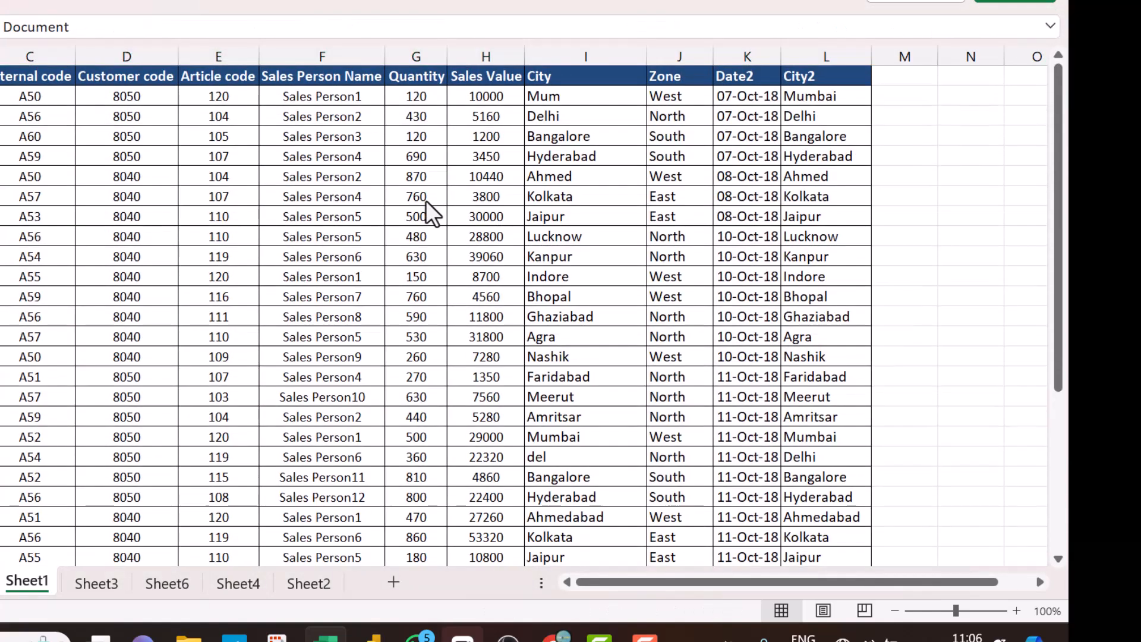